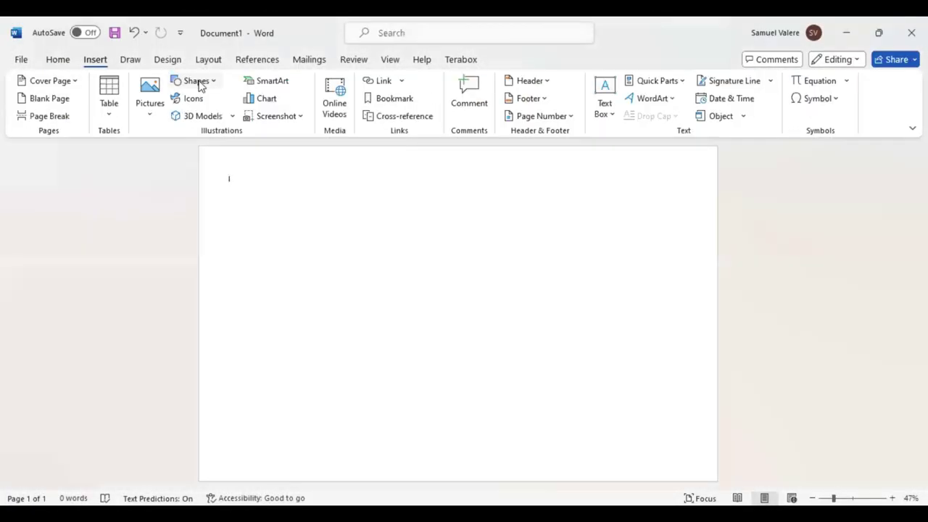
Cover the whole page with a pale yellow rectangle and add a maroon band across the top.
left_click(196, 80)
left_click(198, 147)
left_click_drag(198, 147, 765, 496)
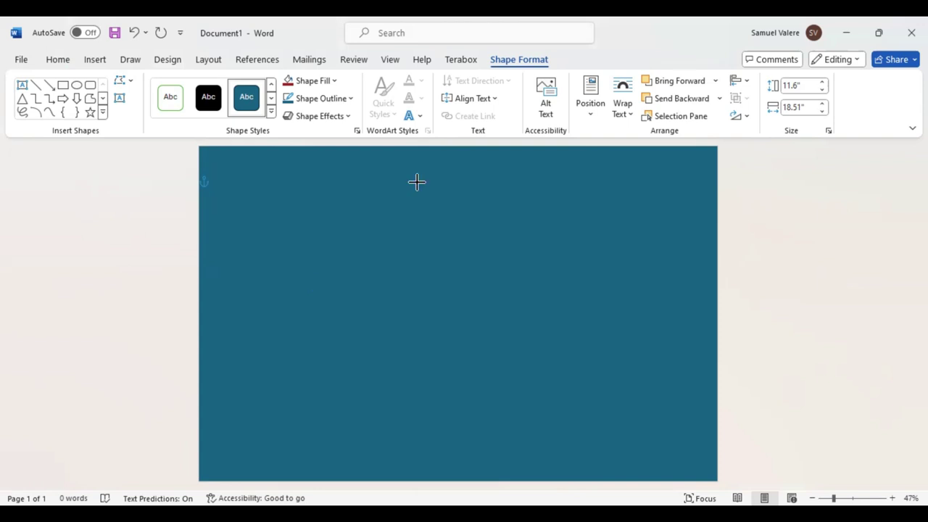
left_click_drag(215, 181, 714, 295)
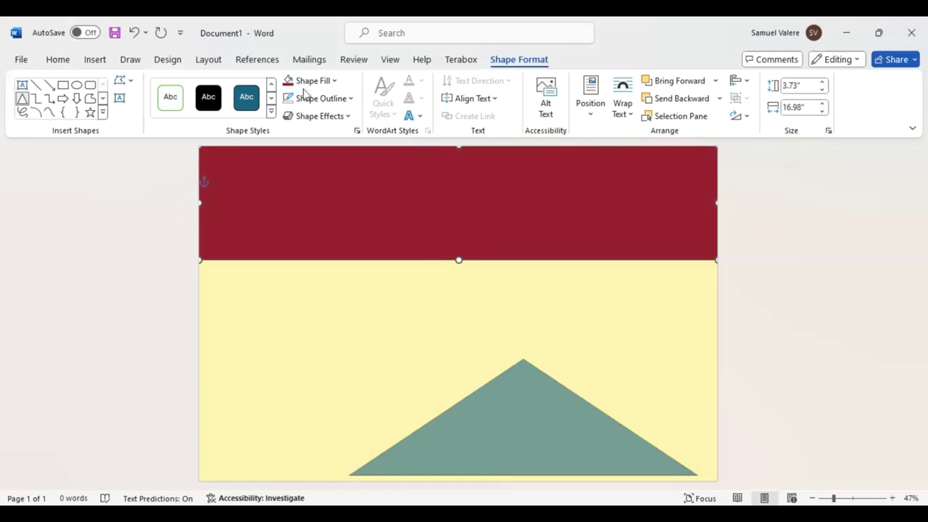
Draw a large rectangle inset over most of the page, fine-tune its size and position, and give it a gold outline.
left_click(63, 85)
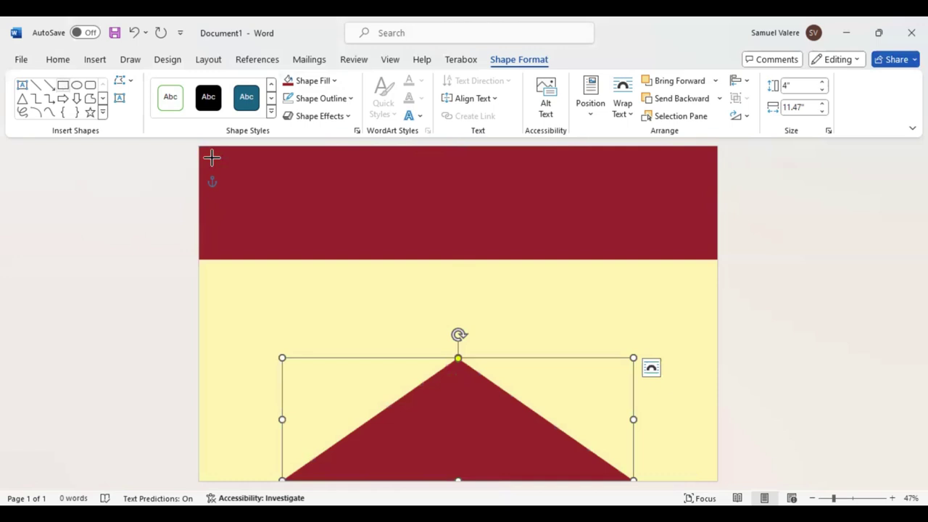
left_click_drag(212, 158, 706, 477)
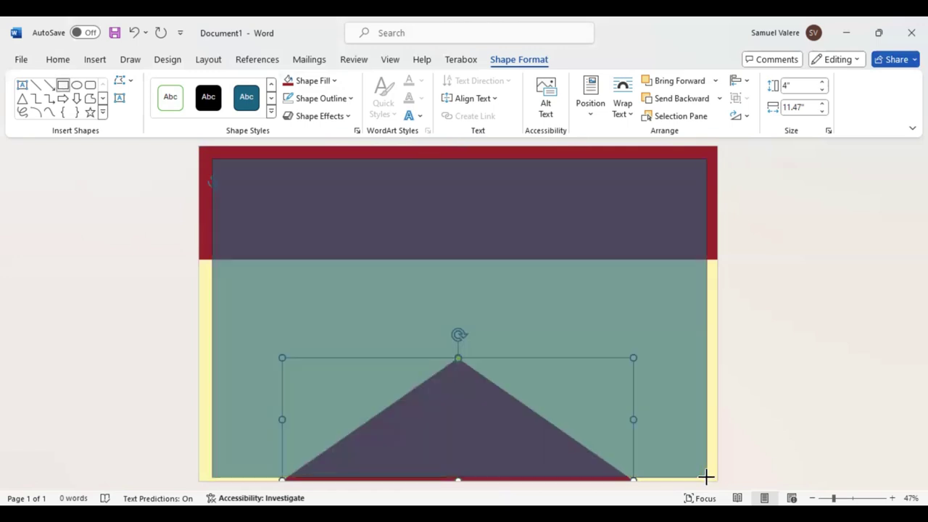
left_click_drag(706, 478, 711, 478)
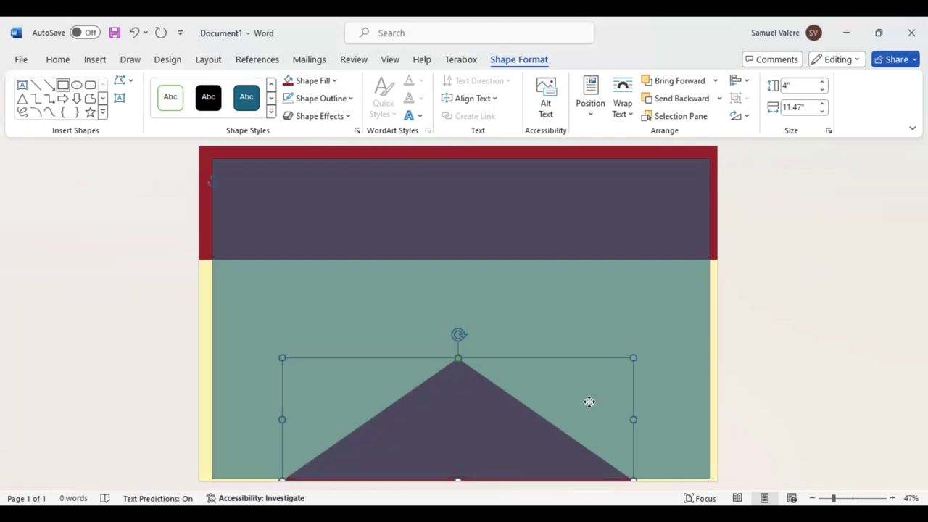
left_click(464, 473)
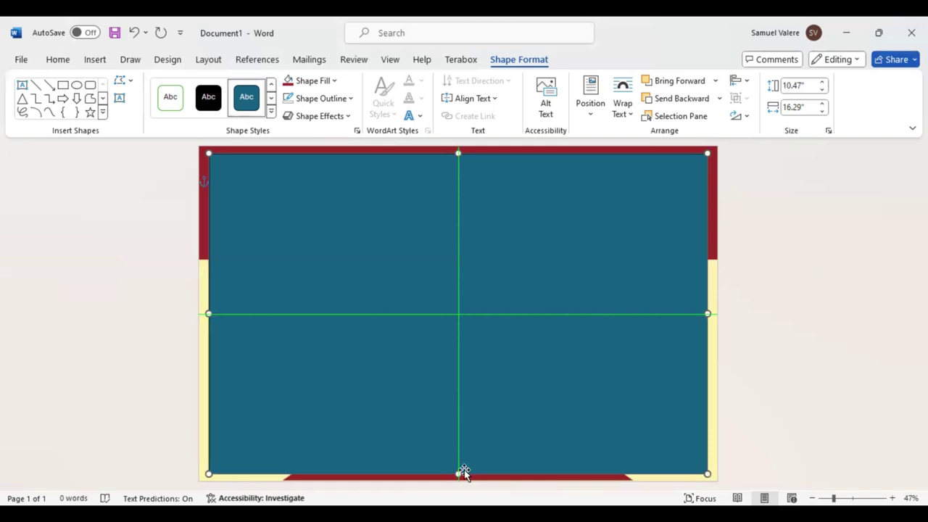
left_click_drag(464, 473, 458, 463)
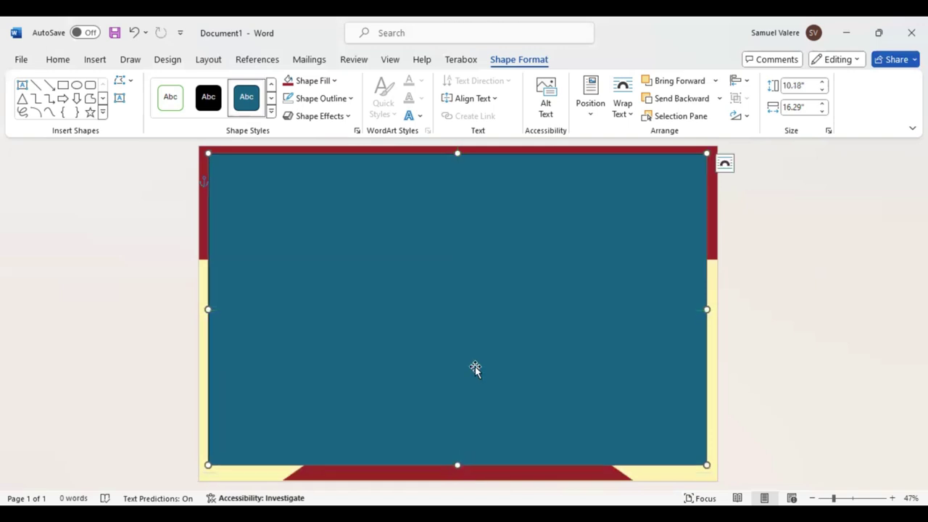
key("Down")
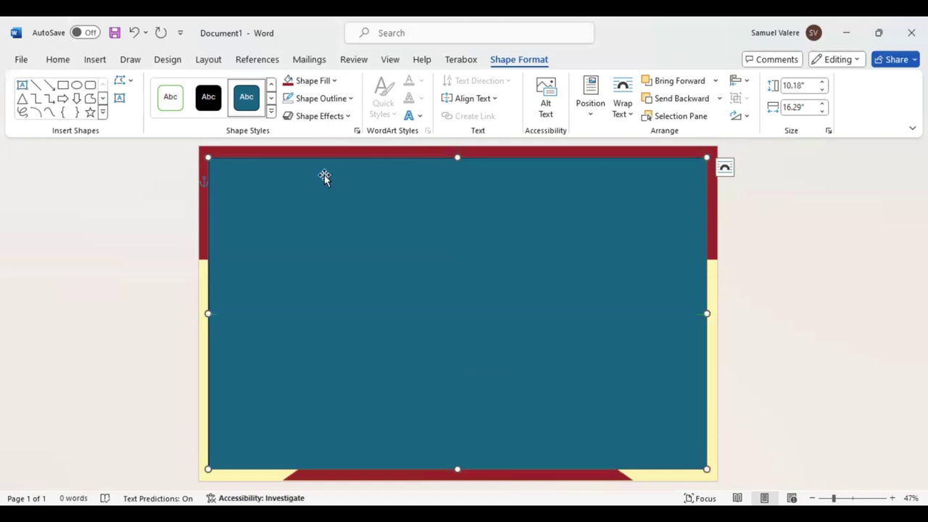
left_click(350, 99)
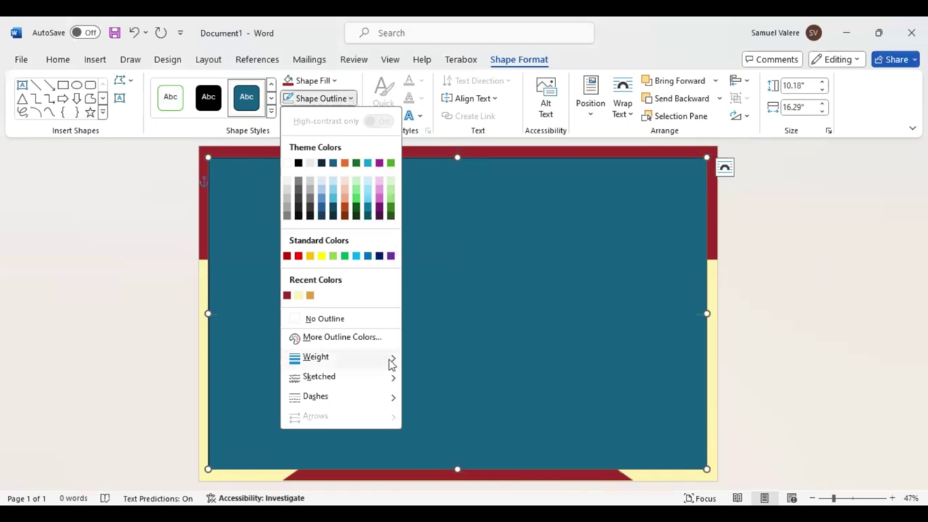
mouse_move(390, 363)
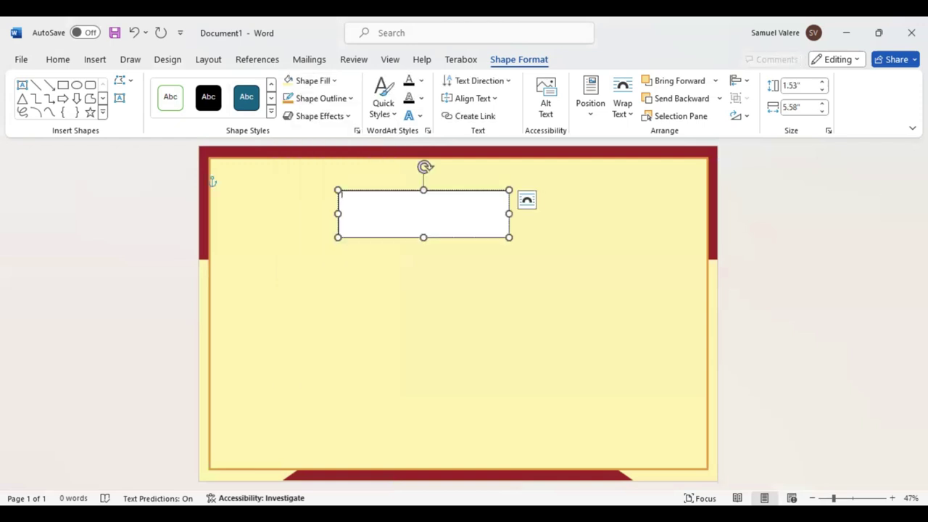
Type the 'Certificate' title in the top text box and set it in Baskerville Old Face.
type("C")
type("rt")
key("ctrl+a")
left_click(57, 58)
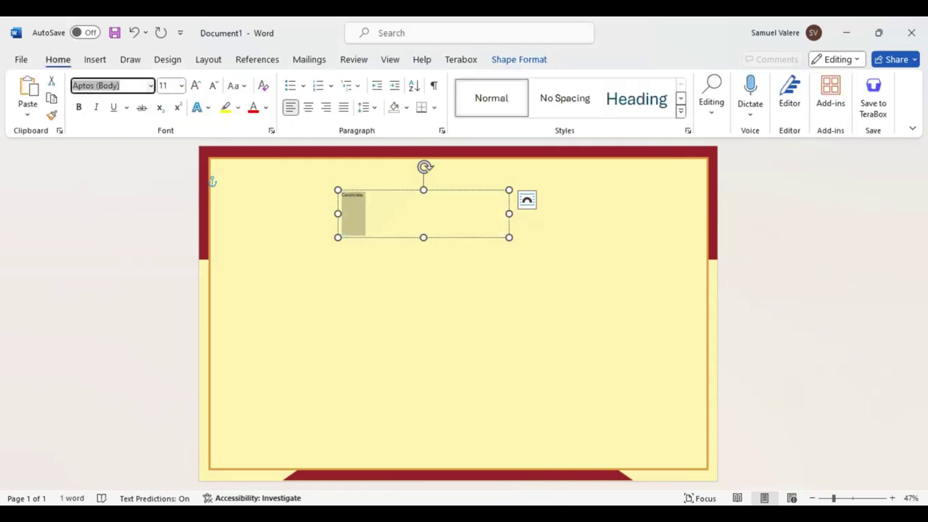
left_click(78, 85)
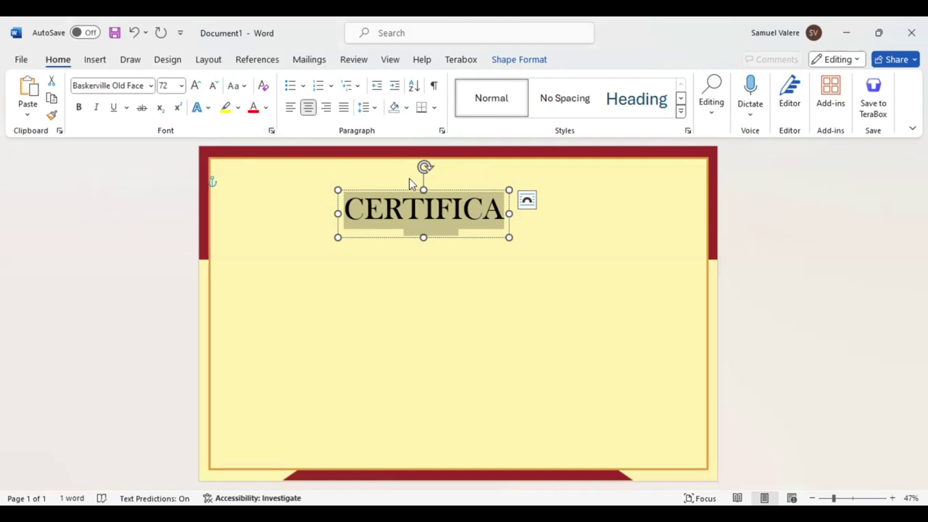
Expand the title's character spacing by 3 pt.
key("ctrl+d")
left_click(505, 161)
key("BackSpace")
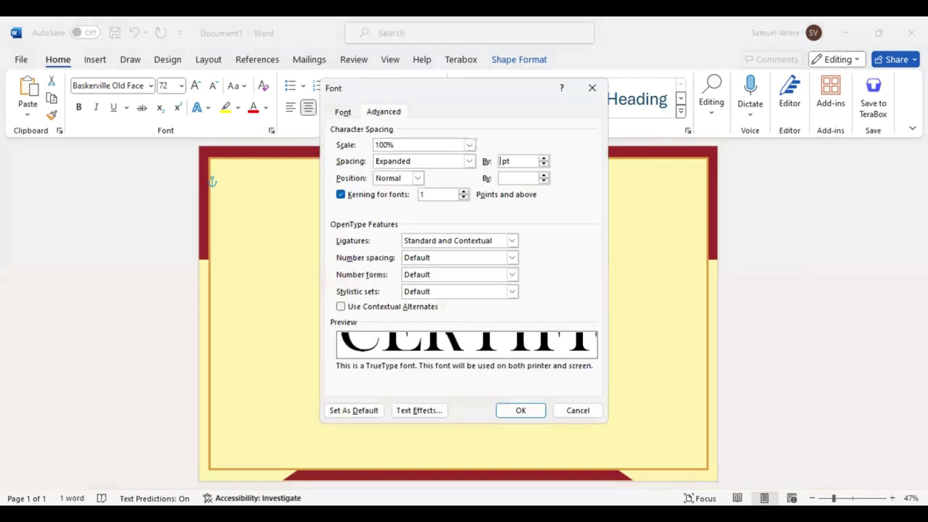
type("3")
key("Return")
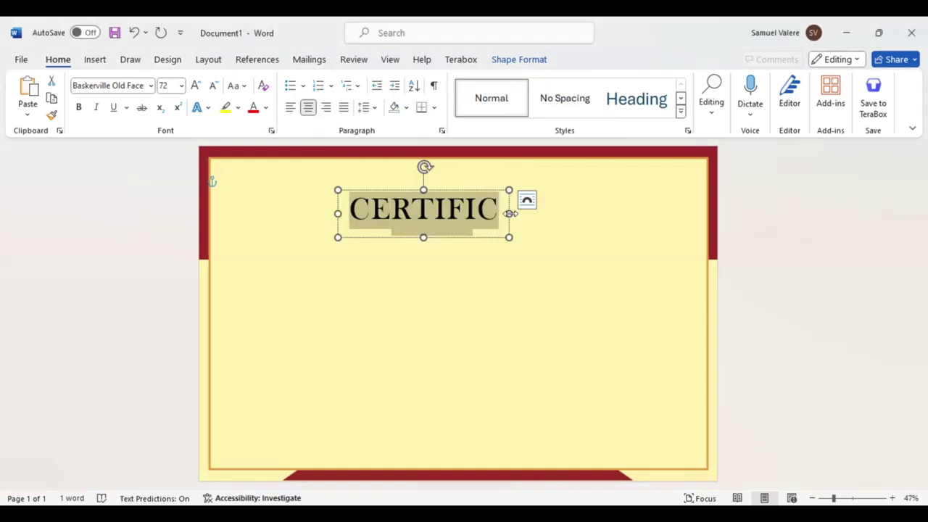
Widen the title box to show all of CERTIFICATE, centre it near the top, and paste a copy below.
left_click(457, 231)
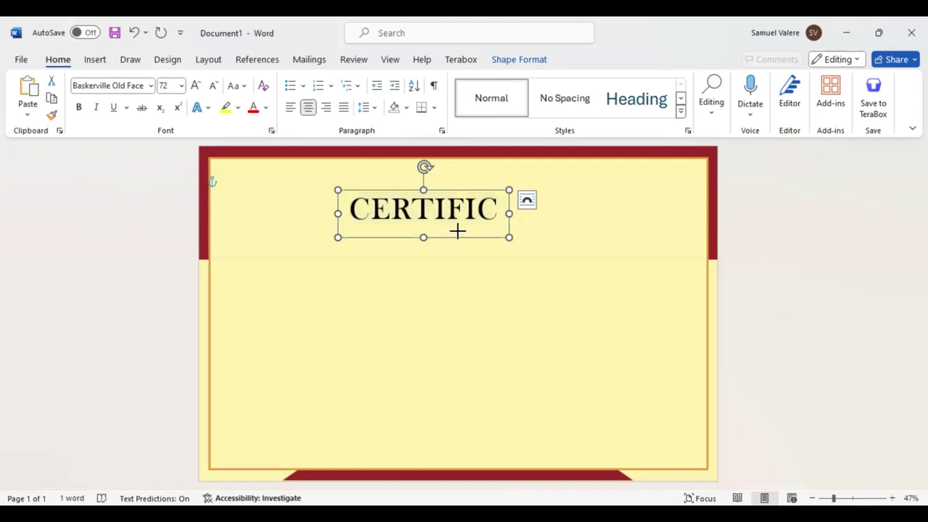
left_click_drag(486, 207, 484, 206)
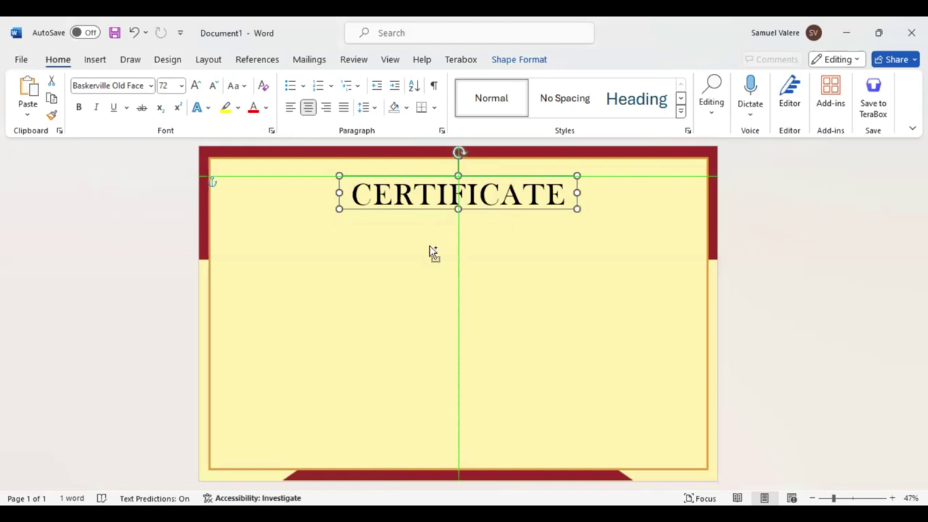
left_click_drag(431, 252, 474, 217)
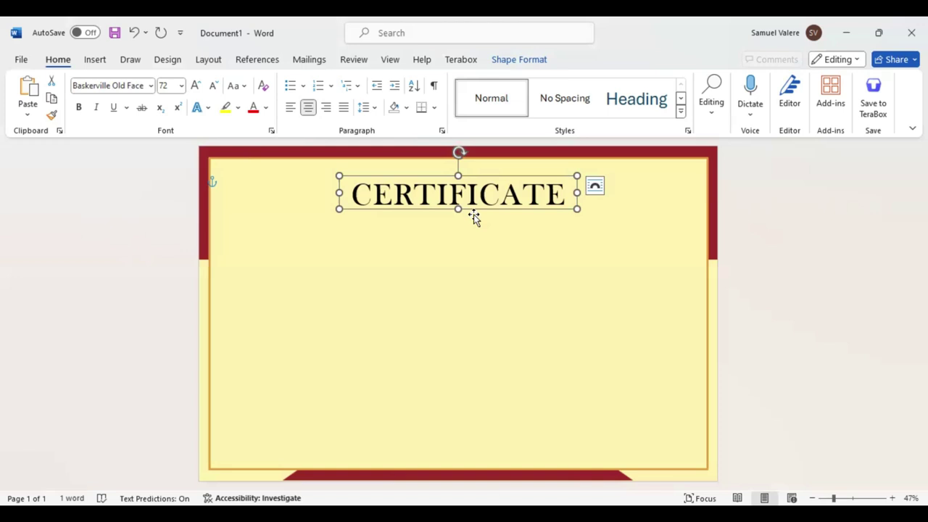
key("ctrl+v")
Shrink the copied box's text to 18 pt and retype it as 'of Achievement'.
left_click(614, 190)
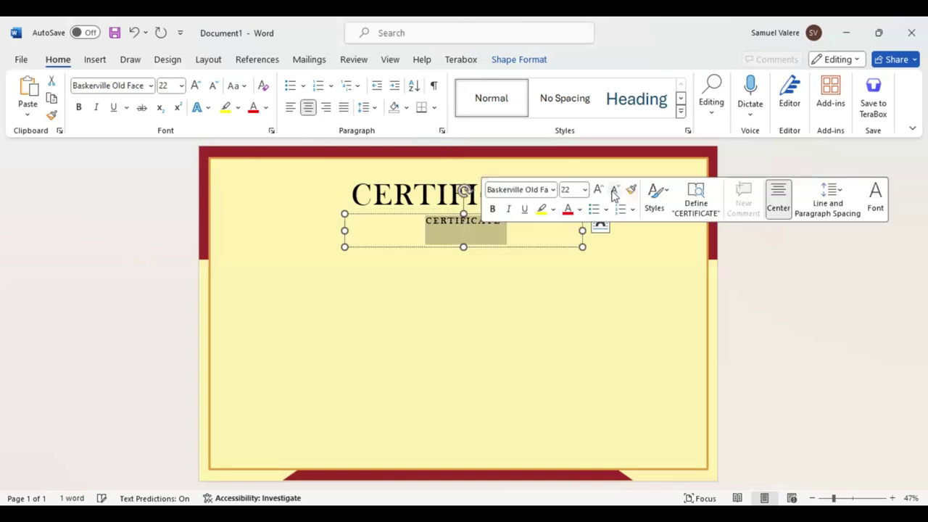
left_click(615, 190)
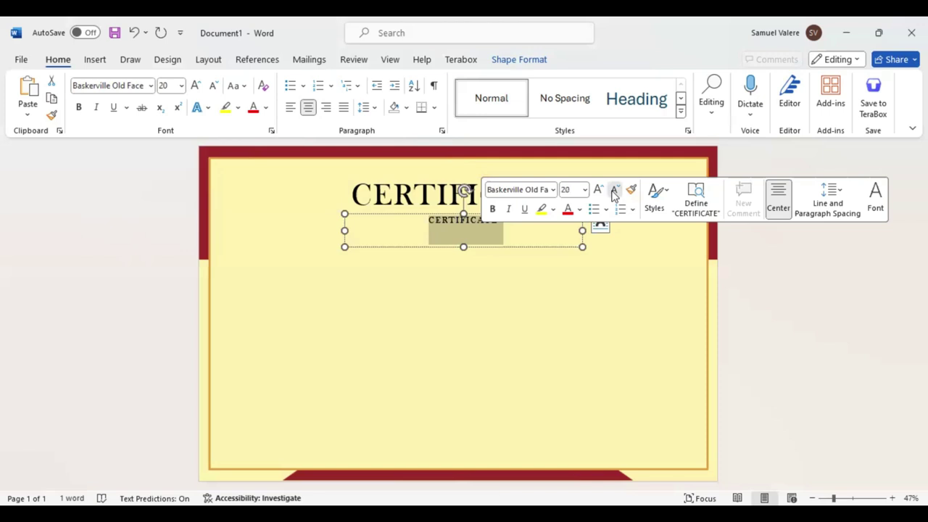
left_click(614, 190)
type("of a")
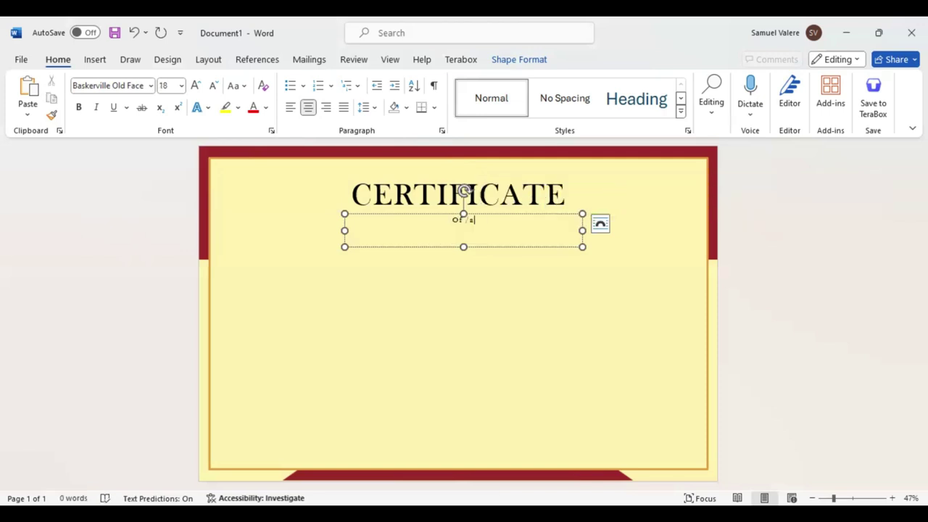
key("BackSpace")
key("BackSpace")
type("Achievem")
type("ent")
Make the subtitle spaced small caps, then shrink and narrow its box and tuck it under the title.
key("ctrl+a")
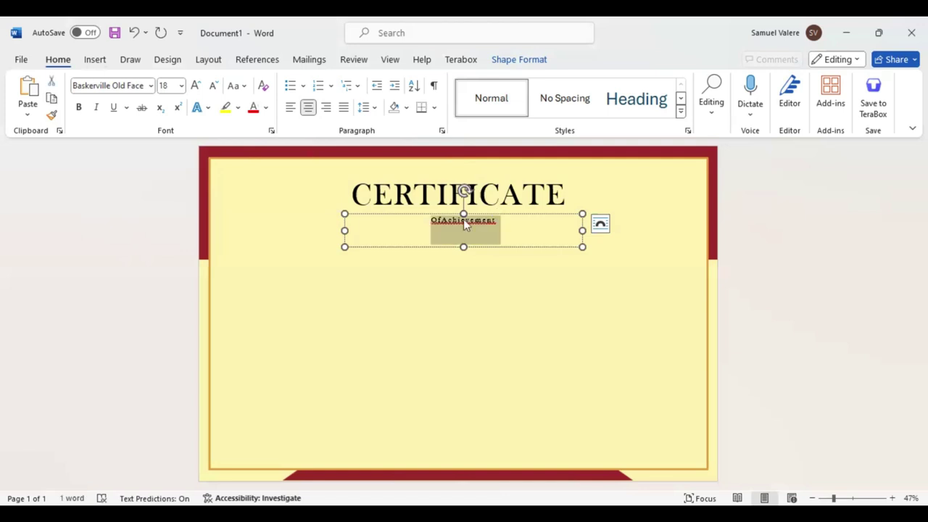
left_click(446, 225)
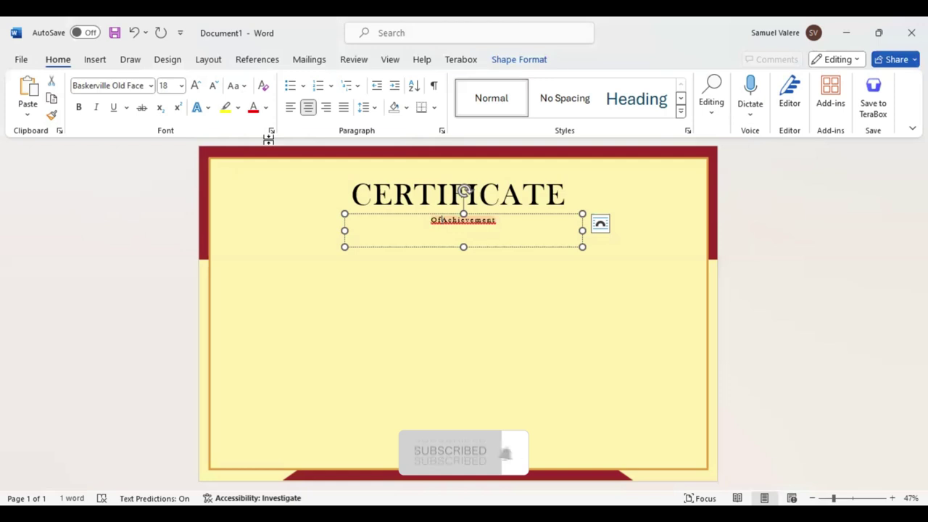
key("ctrl+z")
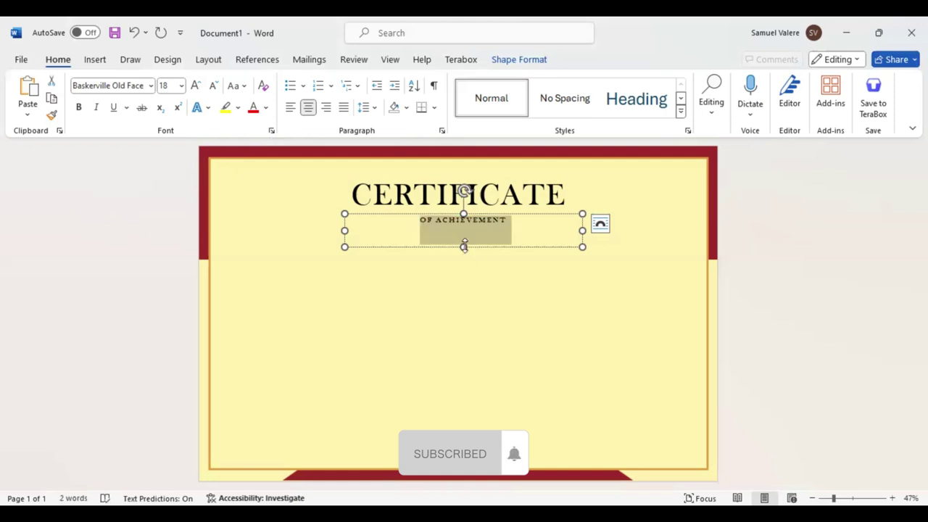
left_click_drag(344, 247, 346, 228)
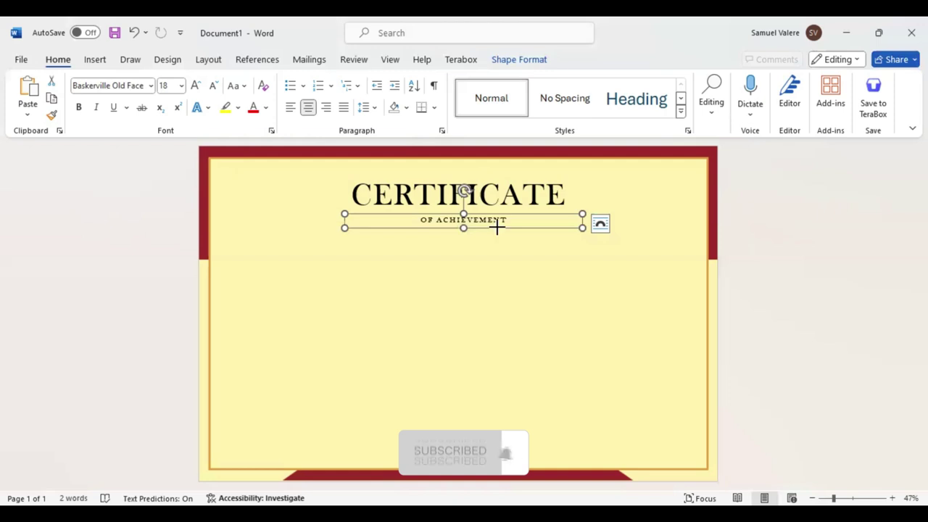
left_click_drag(497, 227, 431, 227)
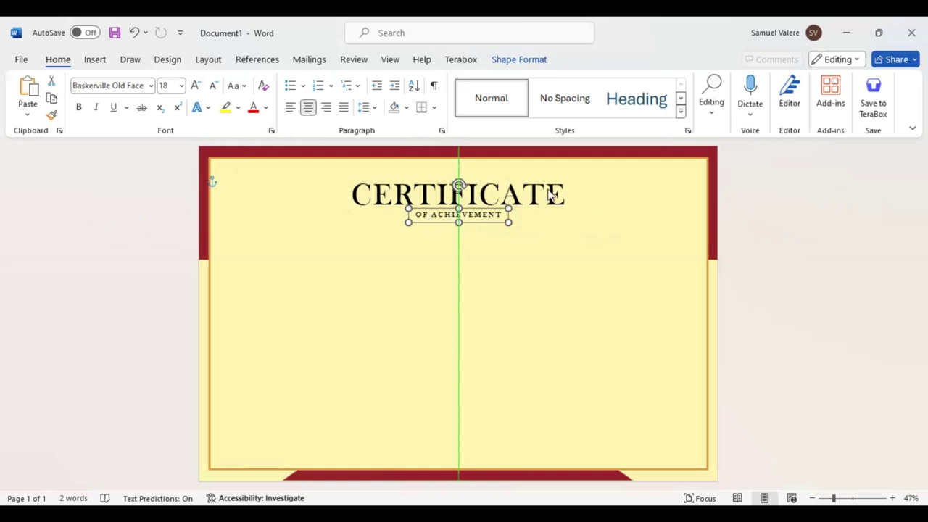
left_click_drag(551, 195, 551, 190)
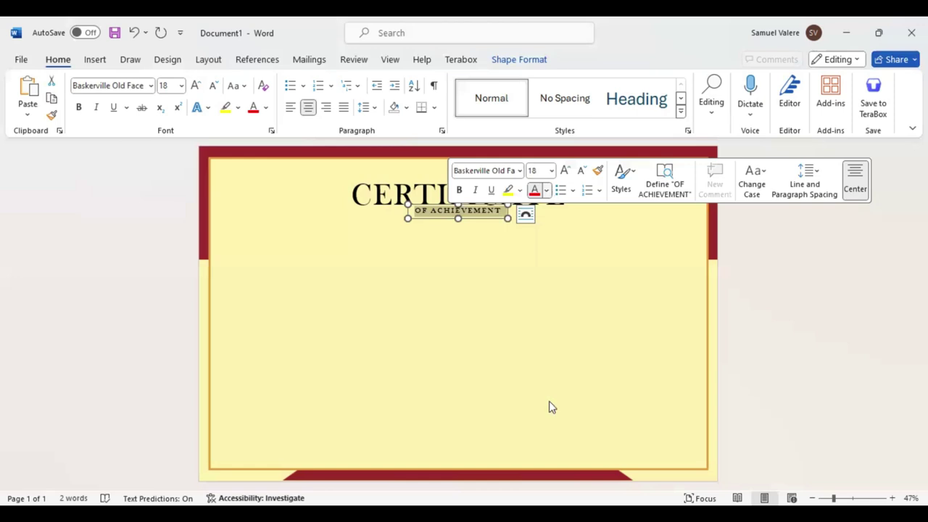
Leave the subtitle's font colour unchanged and paste a duplicate of the OF ACHIEVEMENT box.
left_click(546, 190)
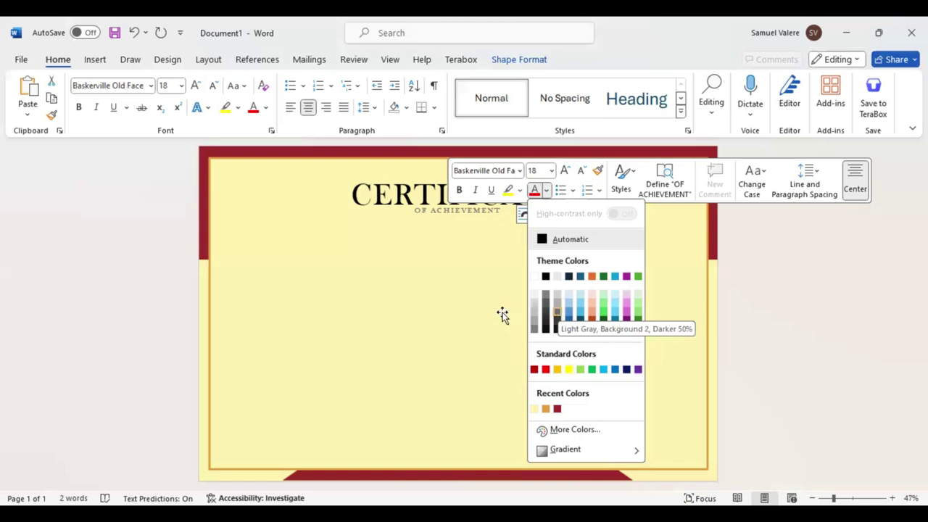
left_click(458, 212)
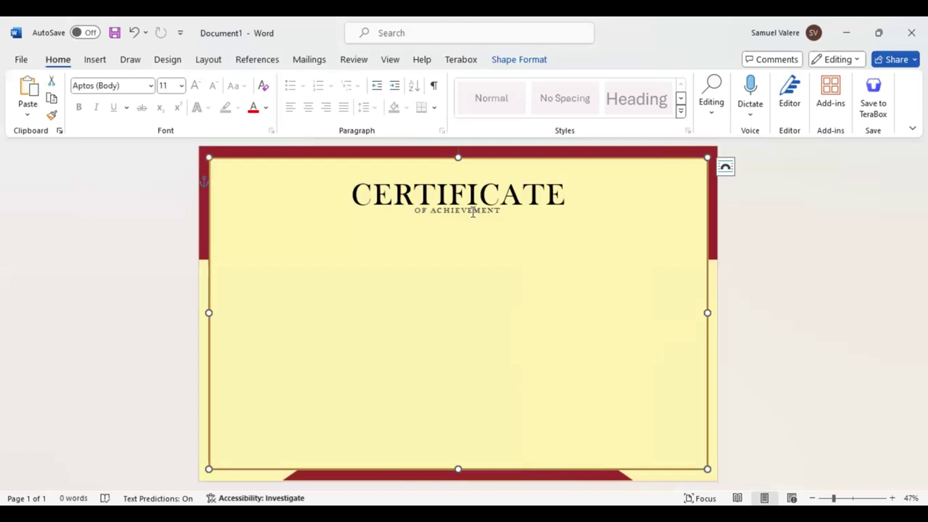
key("ctrl+v")
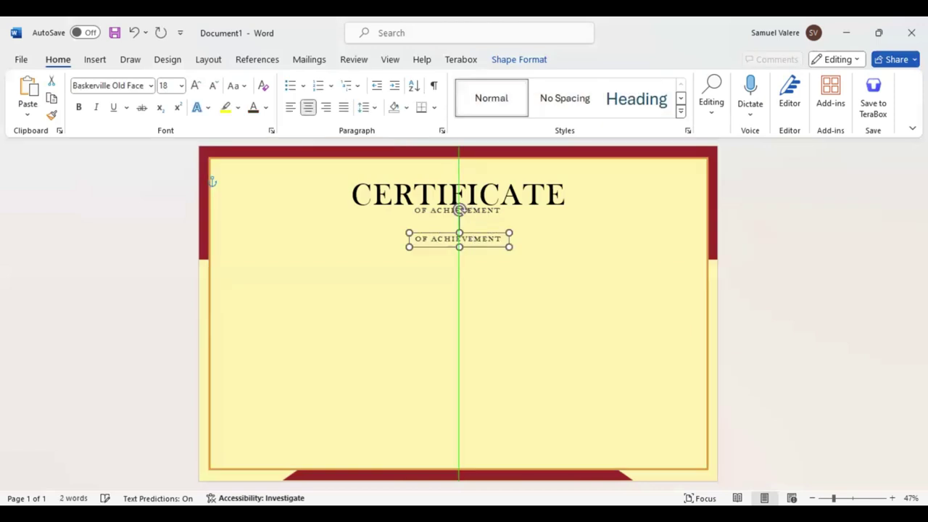
Type 'This Certificate is greatly presented to' in the copy, widen it to one line, and centre it.
type("This ")
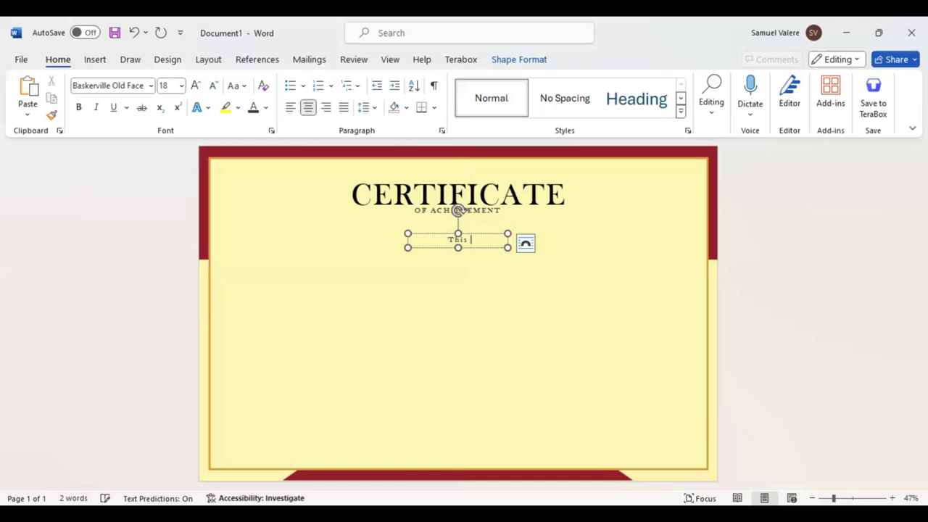
type("Certi")
type("fi")
type("cate is")
key("Return")
left_click_drag(506, 247, 584, 245)
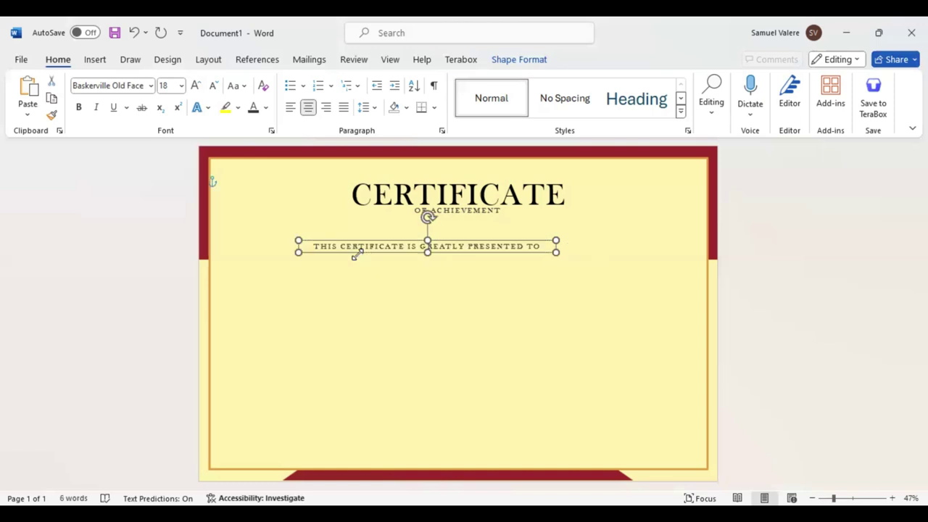
left_click(355, 255)
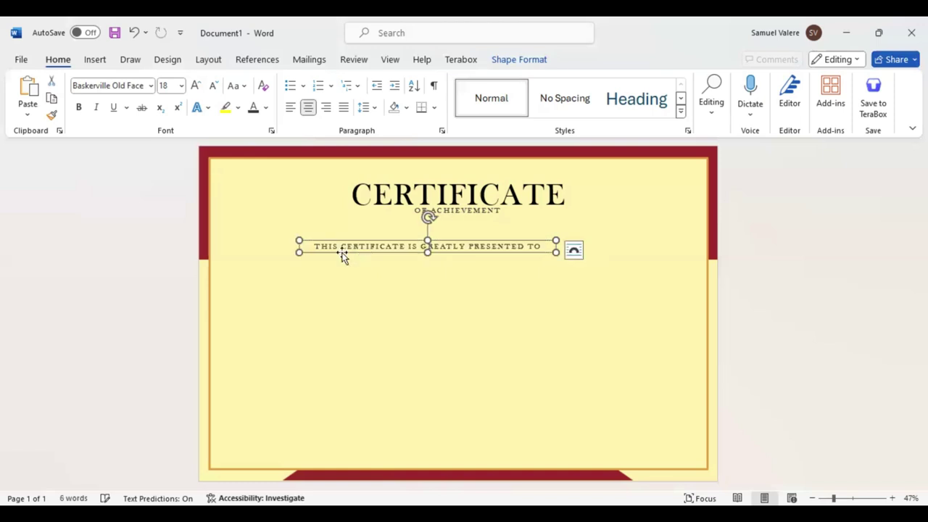
left_click_drag(343, 256, 434, 263)
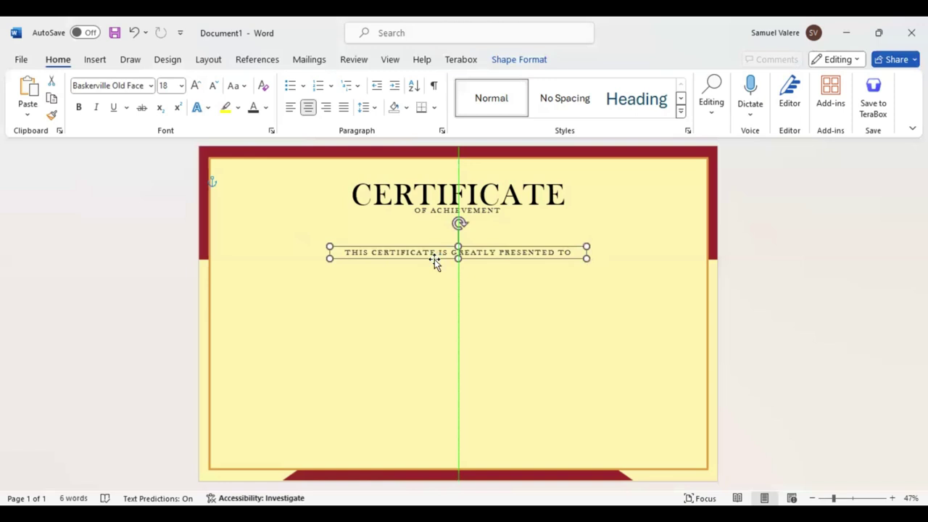
left_click_drag(71, 138, 70, 137)
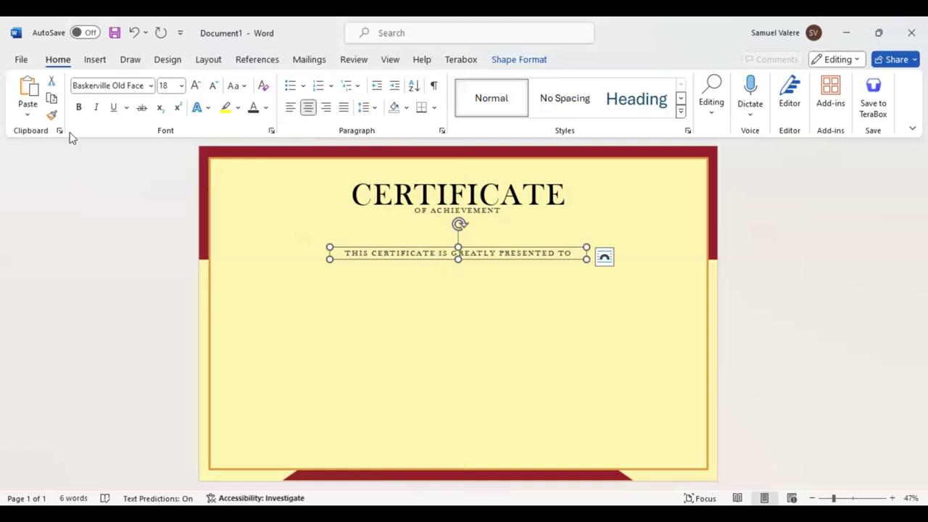
Draw a text box below the presentation line, type 'Name Surname', and give it no fill.
left_click(95, 63)
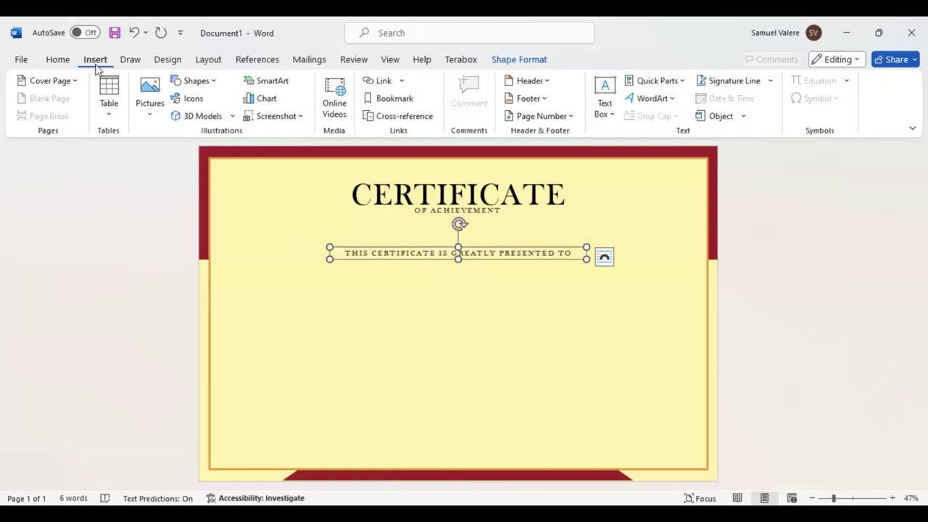
left_click(214, 84)
left_click(177, 120)
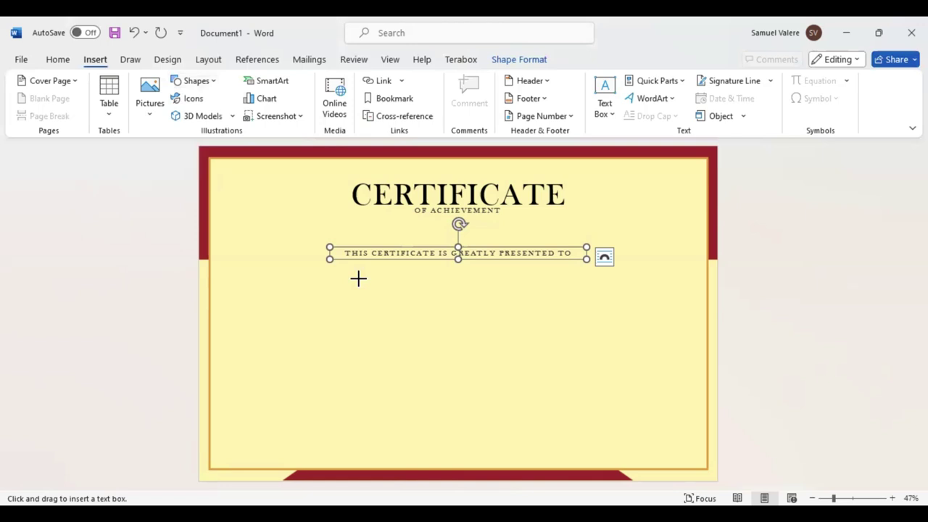
left_click_drag(330, 273, 555, 351)
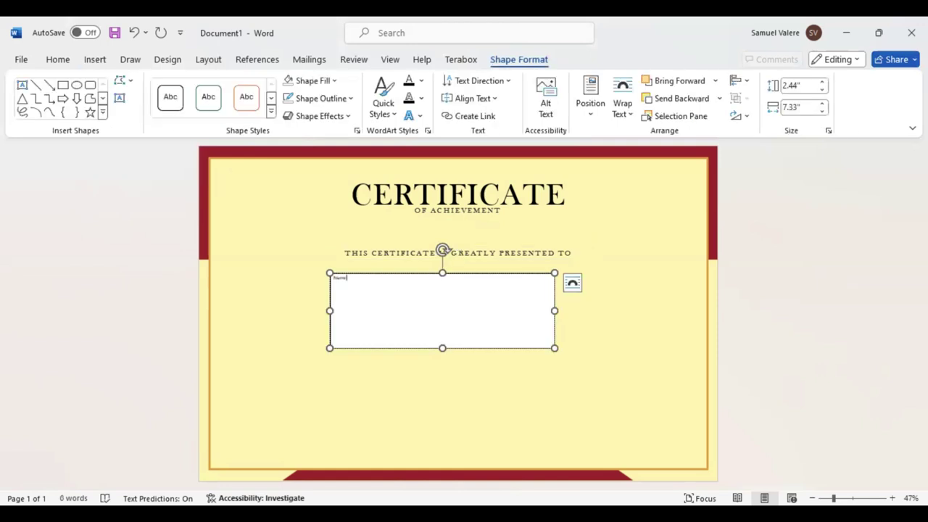
type("Surname")
left_click(288, 82)
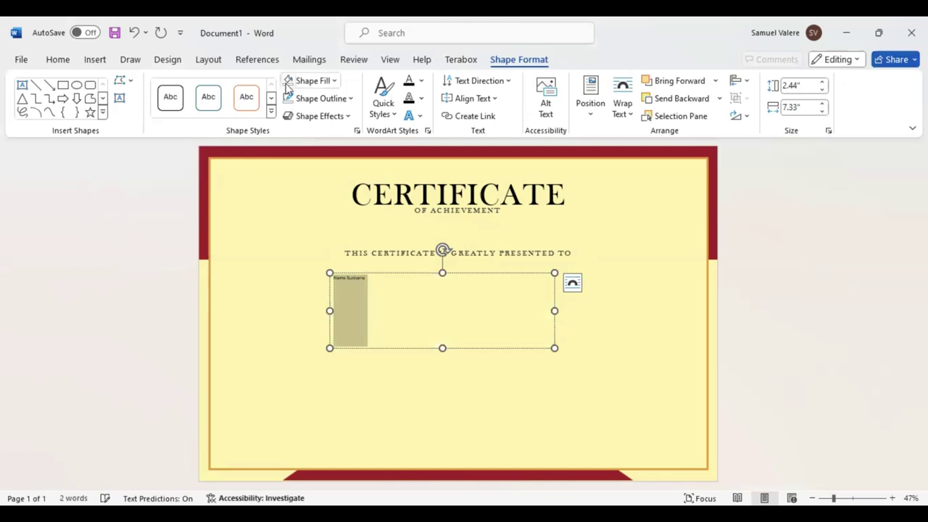
Set the name in Edwardian Script ITC at 120 pt.
left_click(73, 61)
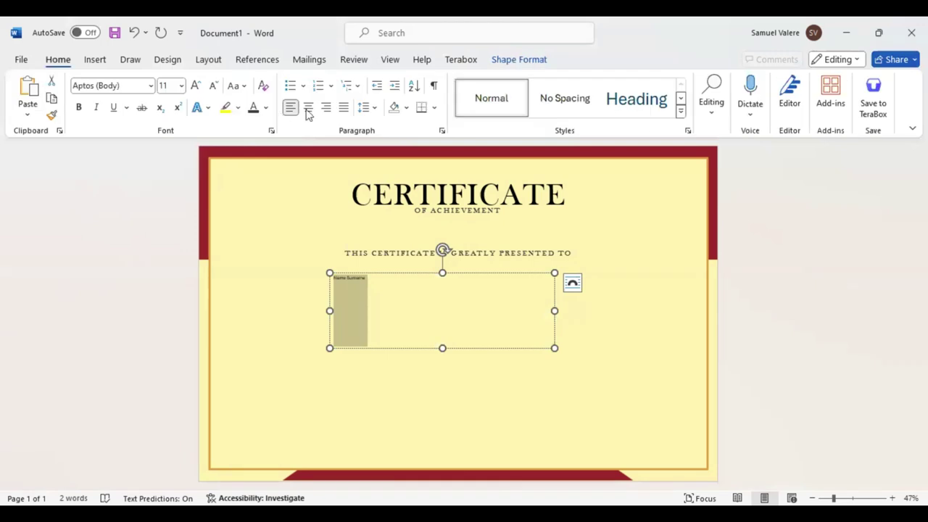
left_click(127, 86)
type("Edwardian Script ITC")
key("Return")
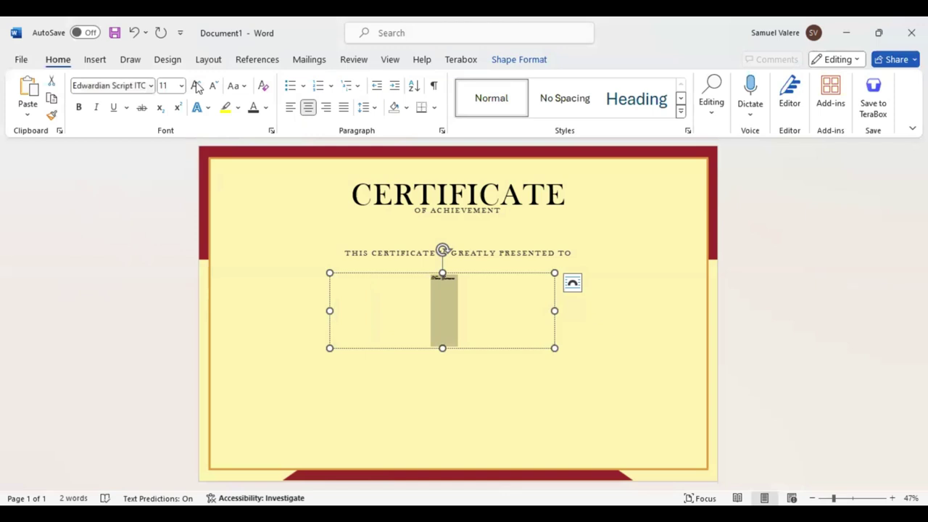
left_click(197, 87)
left_click(197, 86)
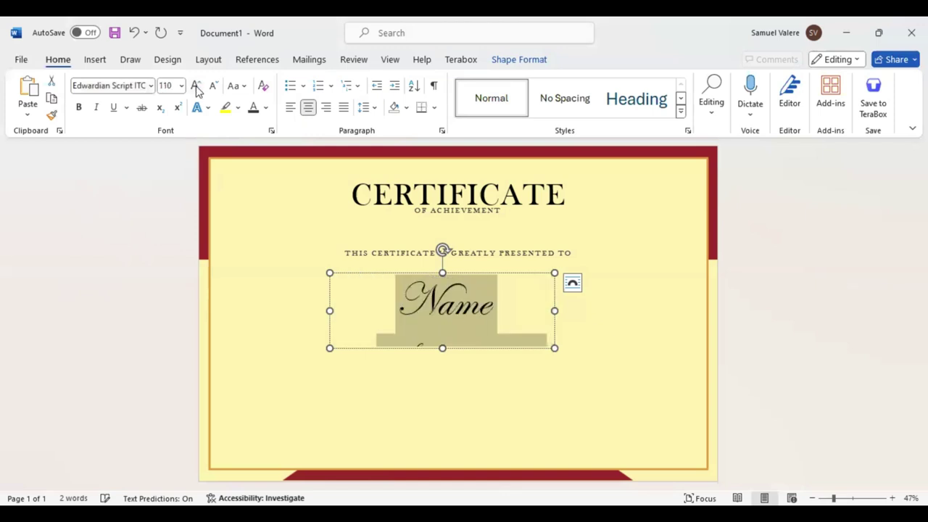
left_click(197, 87)
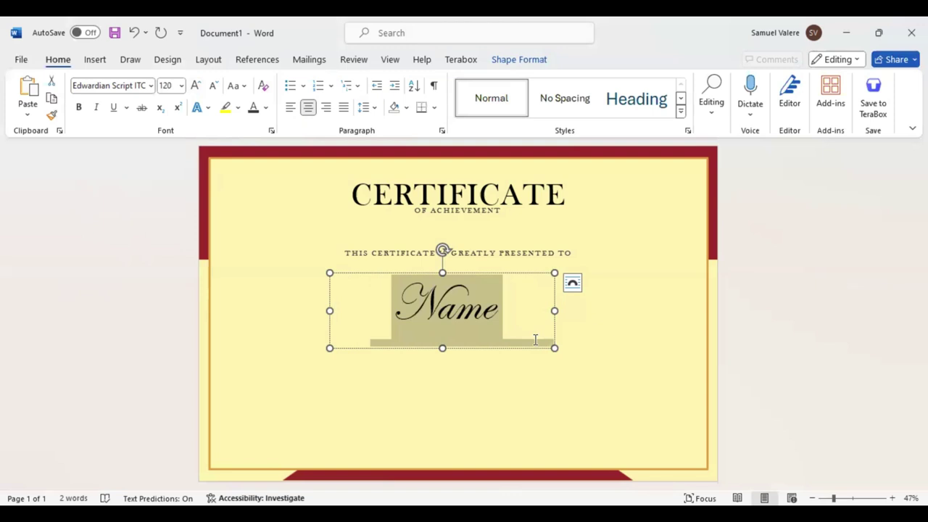
Widen the name box so 'Name Surname' fits on one line and colour it maroon.
left_click_drag(472, 326, 477, 319)
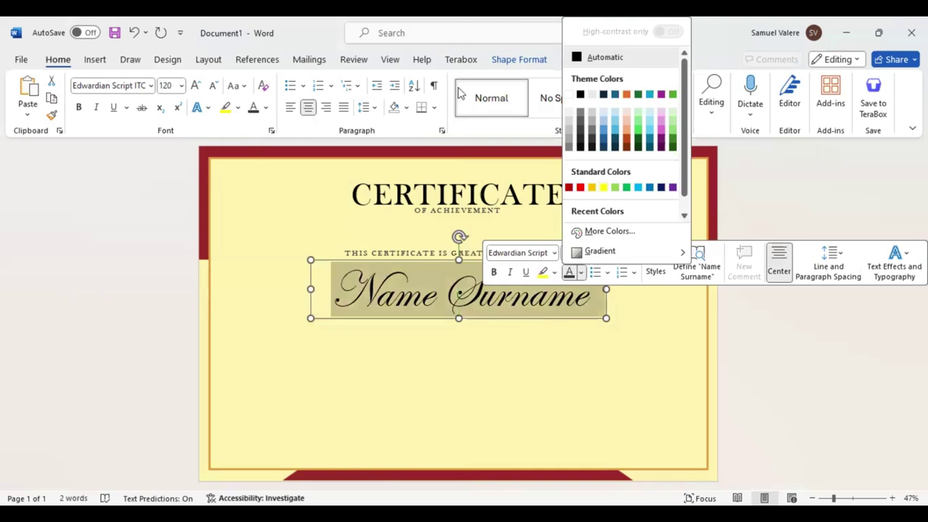
left_click(519, 60)
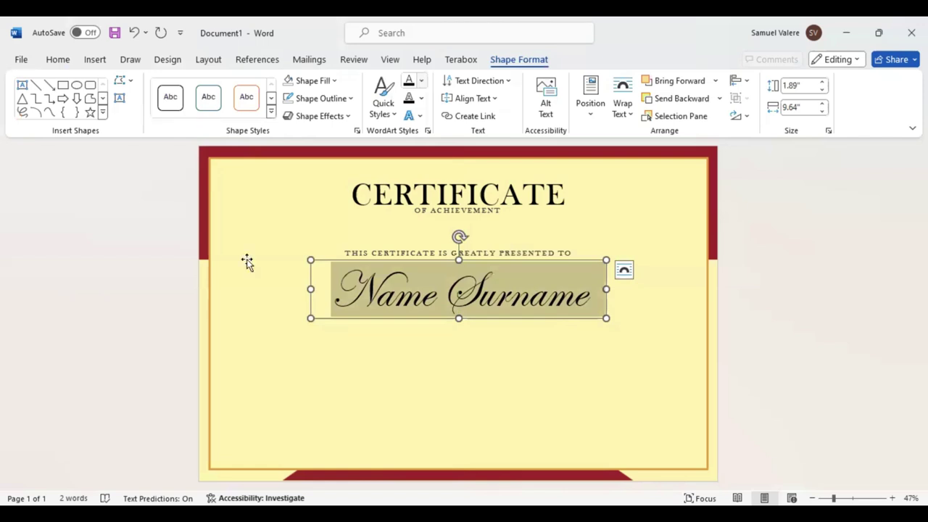
key("ctrl+z")
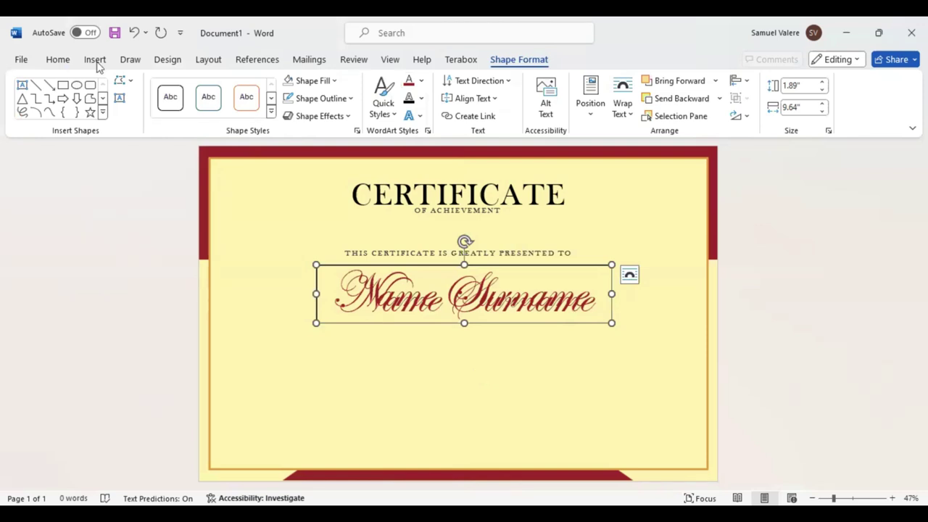
key("Escape")
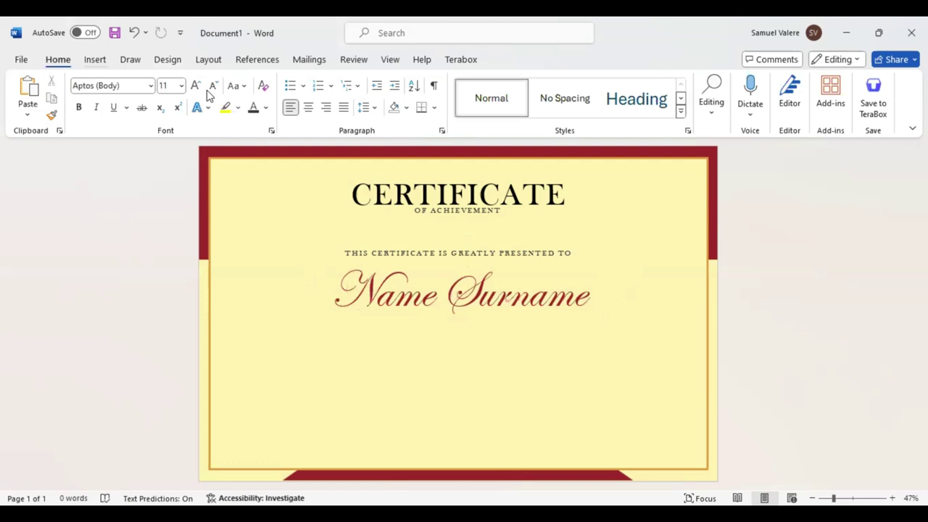
Bring up the Shapes gallery with the Alt, N, S, H shortcut.
key("alt+n")
key("s")
key("h")
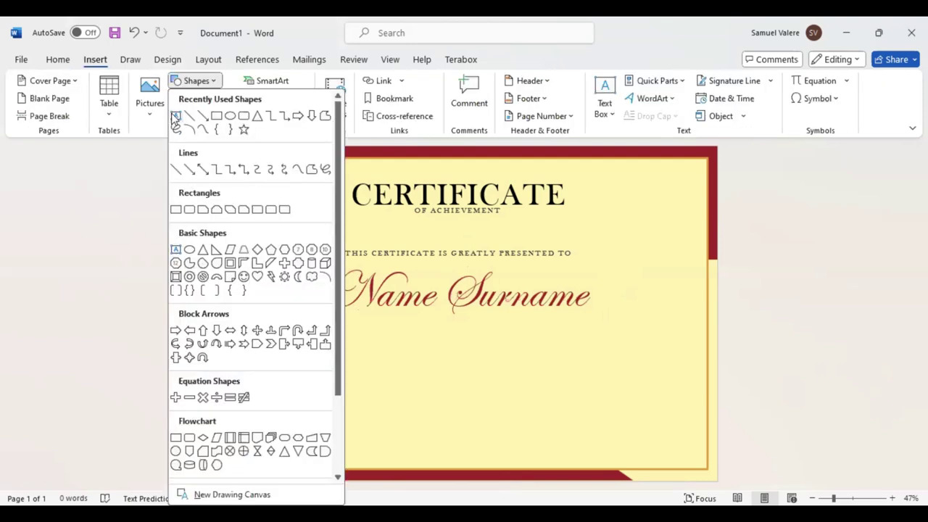
Draw a text box below the name, paste the tribute paragraph, and set it in Baskerville Old Face.
left_click(176, 116)
left_click_drag(337, 331, 578, 419)
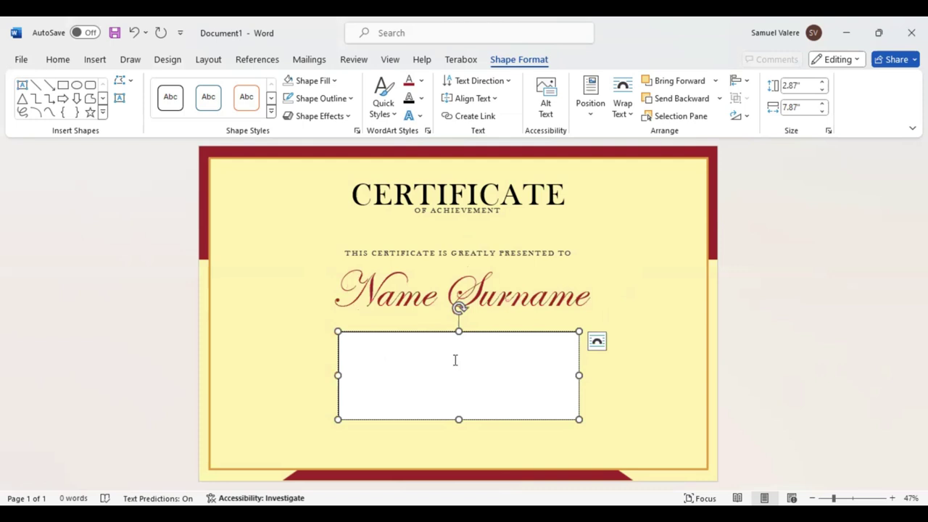
key("ctrl+v")
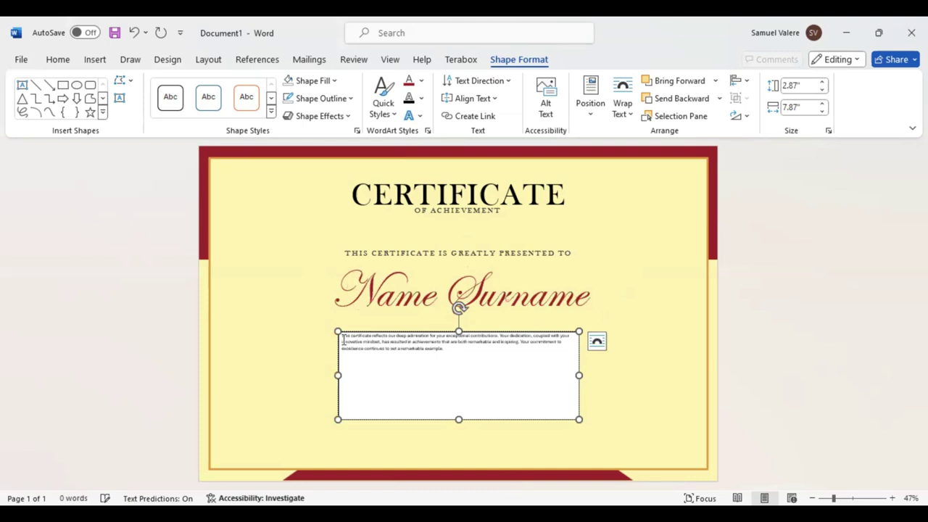
key("ctrl+a")
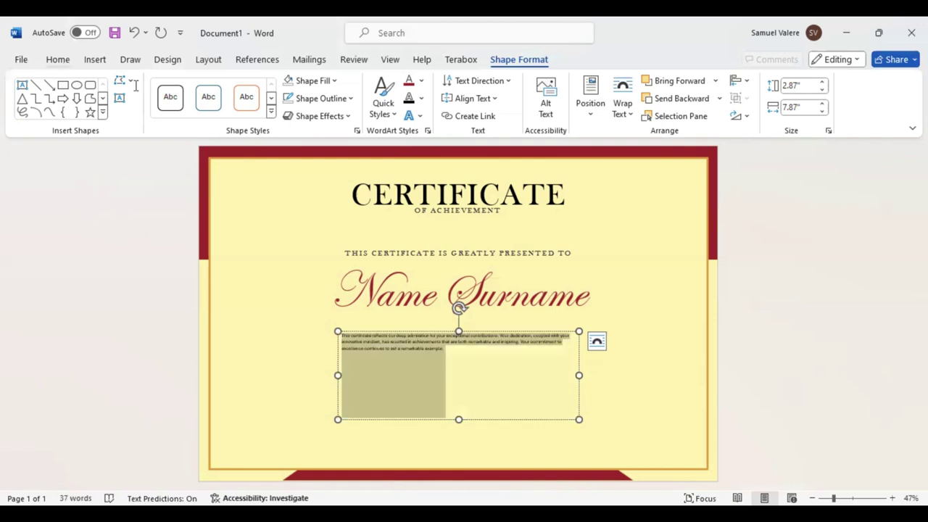
left_click(139, 88)
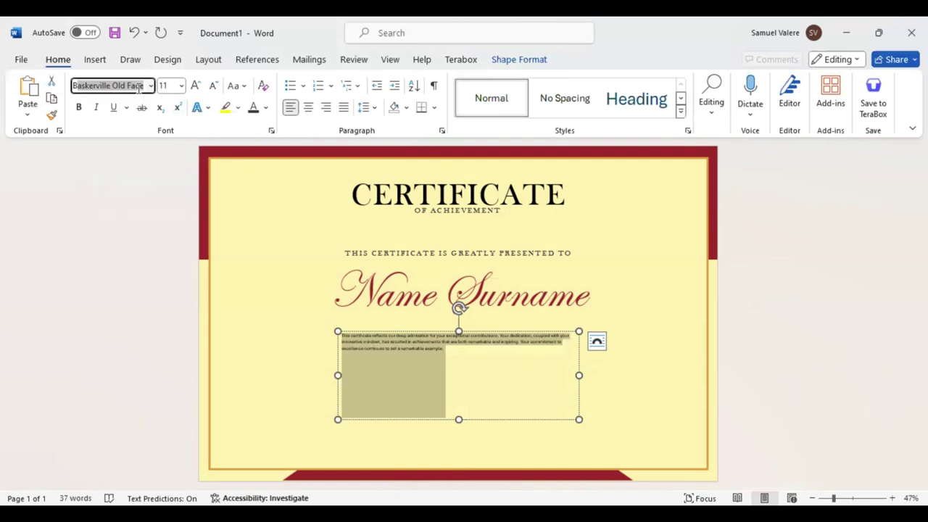
key("Return")
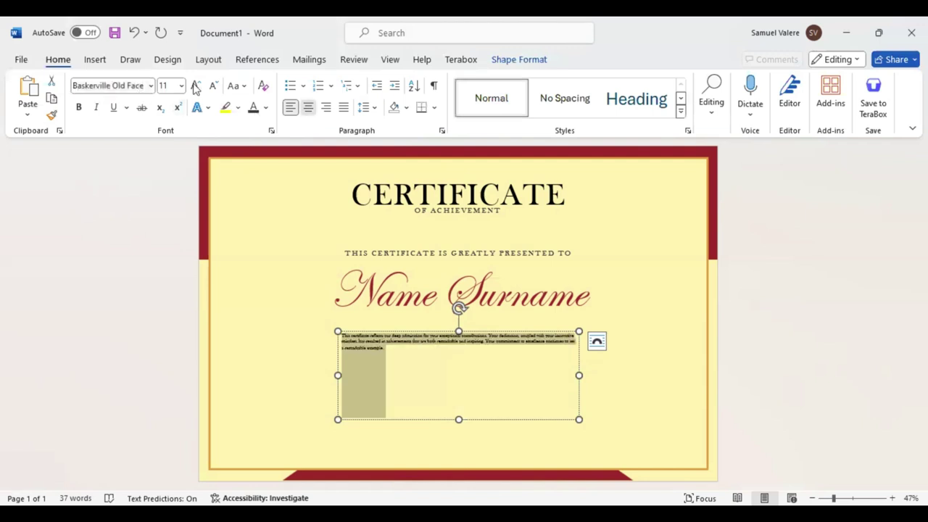
Centre the paragraph, grow its text to 22 pt, and widen and centre its box under the name.
key("ctrl+e")
left_click(197, 87)
left_click(197, 87)
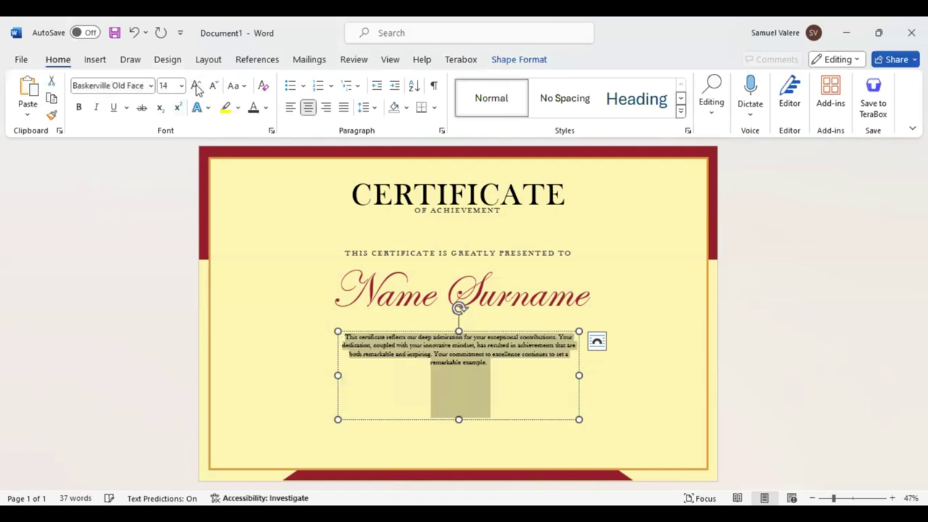
left_click(197, 87)
left_click(197, 87)
left_click(198, 87)
left_click(197, 87)
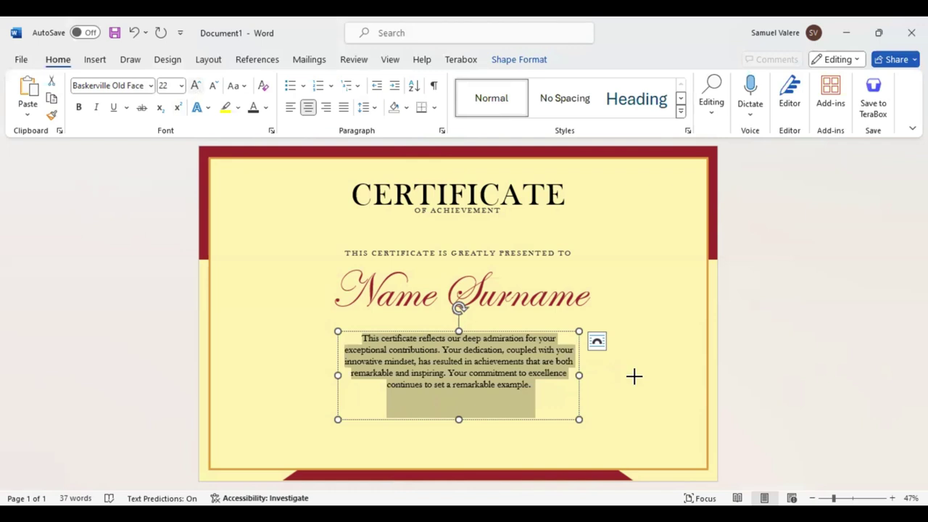
left_click_drag(635, 376, 630, 375)
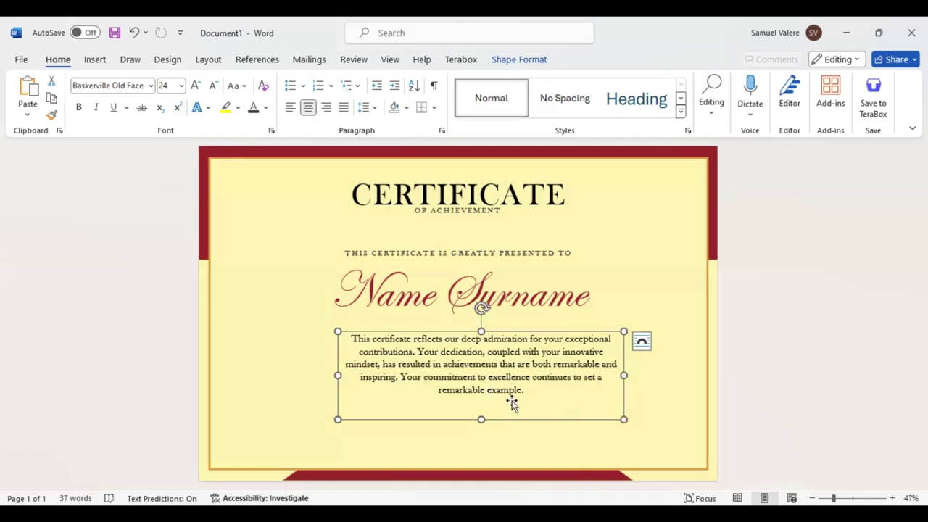
left_click_drag(512, 404, 472, 394)
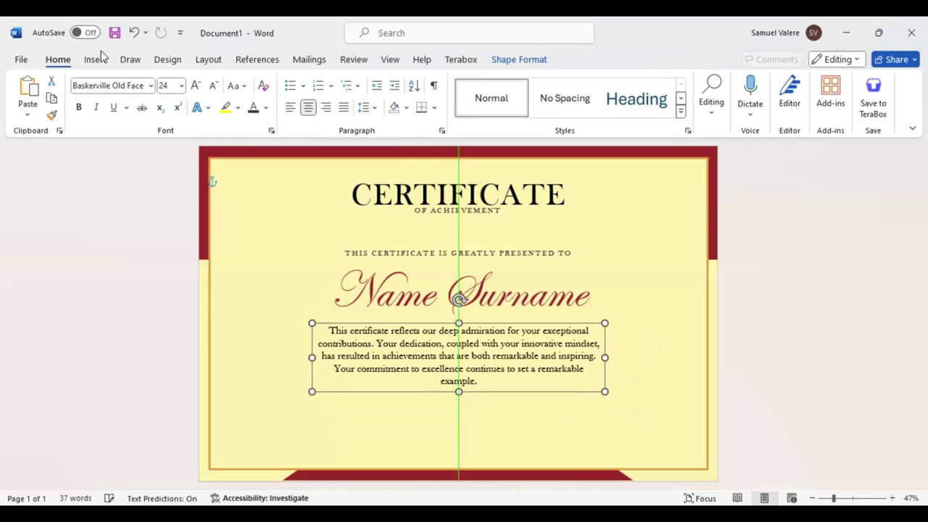
key("ctrl+z")
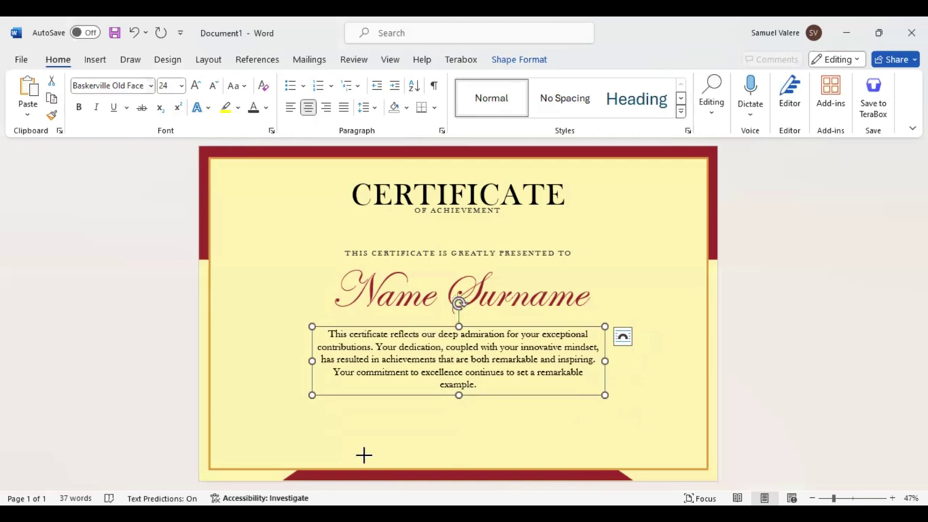
Add a SIGNATURE text box at the bottom left in Baskerville Old Face 14.
left_click_drag(311, 443, 364, 454)
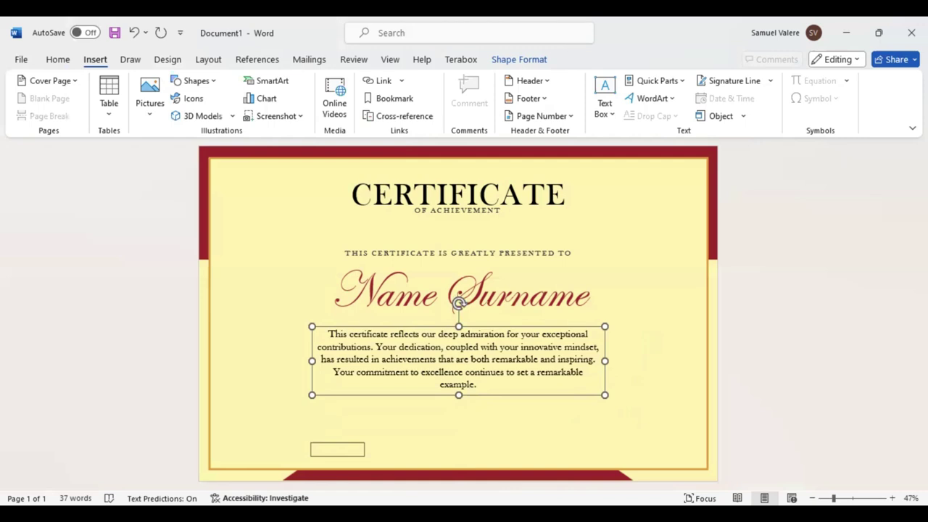
type("Sig")
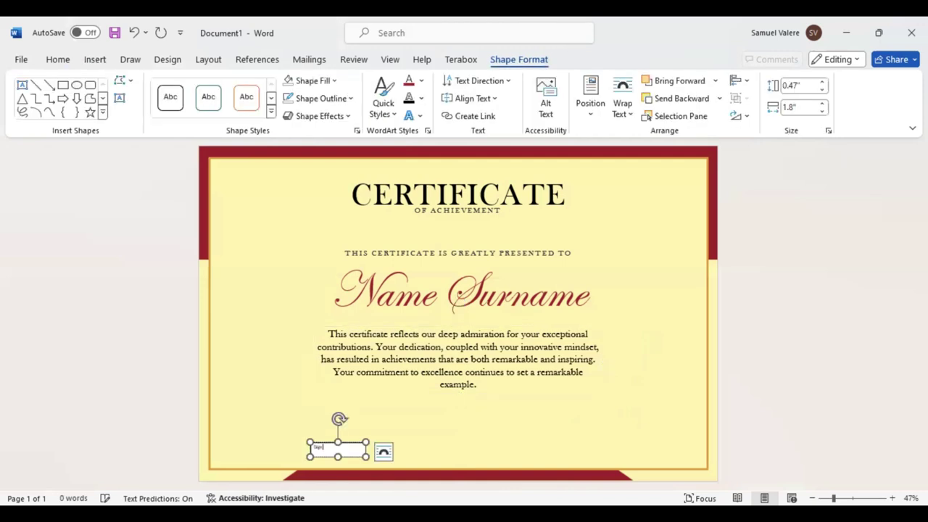
type("ature")
left_click(327, 447)
key("ctrl+a")
key("alt+h")
key("f")
key("f")
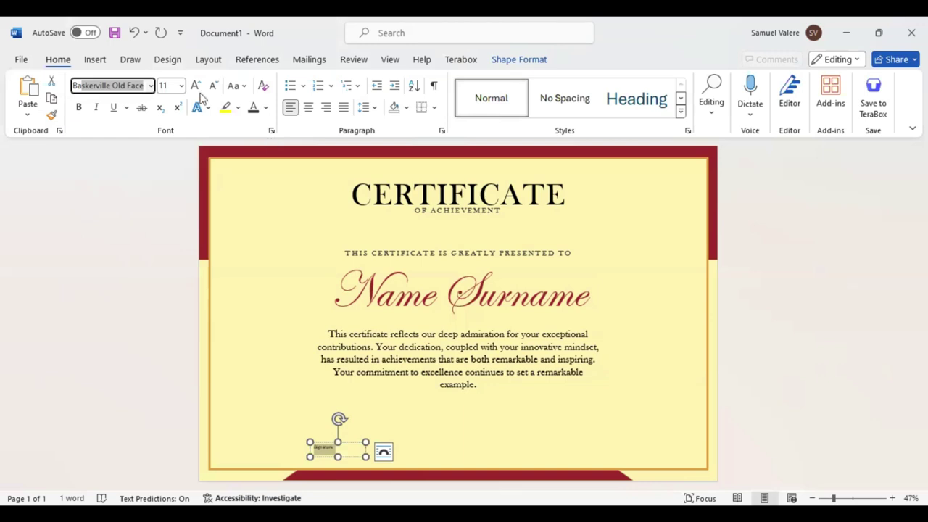
key("Return")
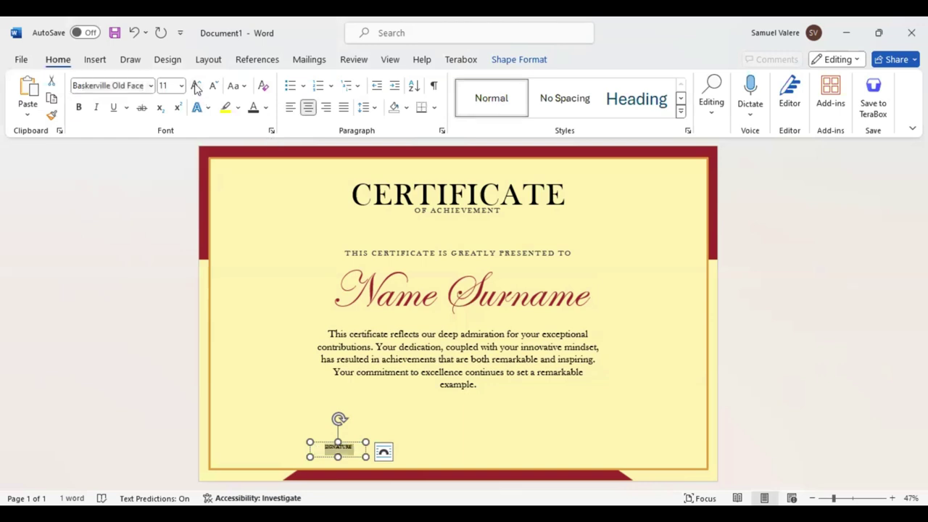
left_click(196, 87)
left_click(195, 87)
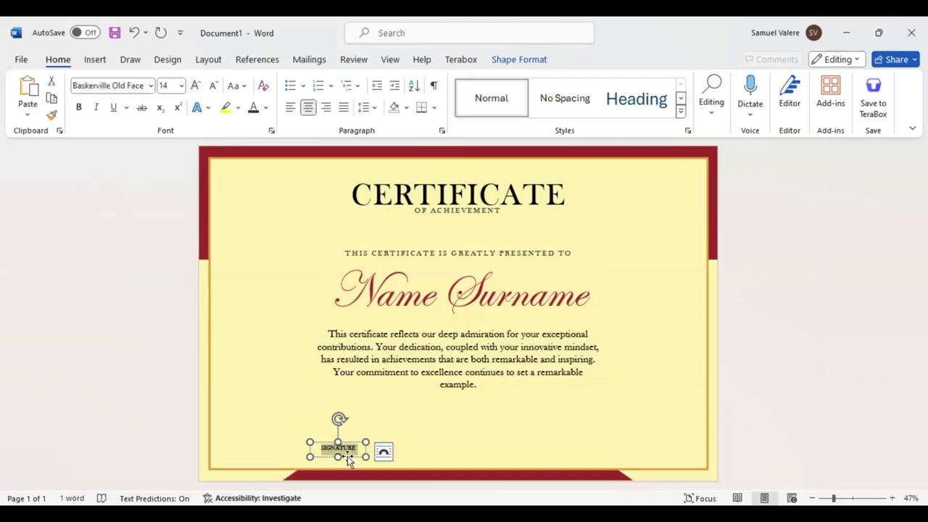
left_click(341, 450)
Align the SIGNATURE box at bottom left and place a matching copy at bottom right.
left_click_drag(338, 447, 334, 472)
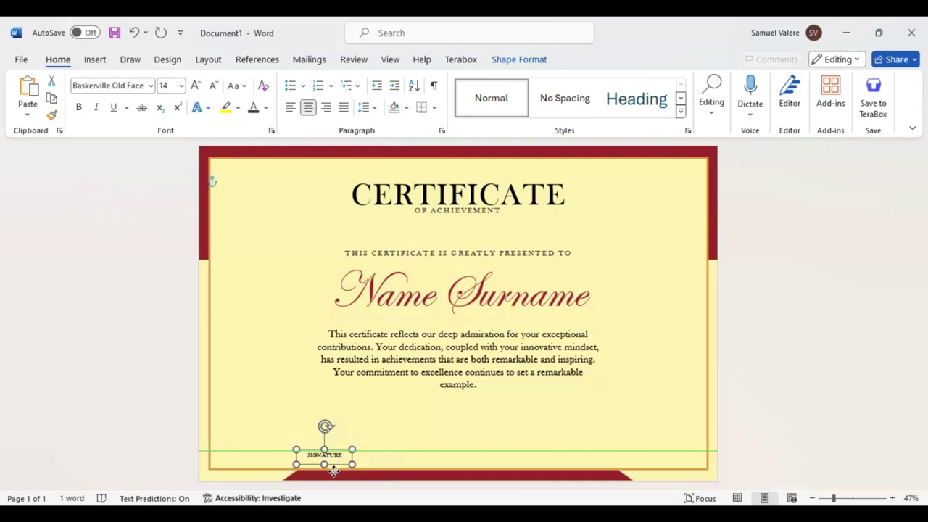
left_click_drag(333, 471, 323, 471)
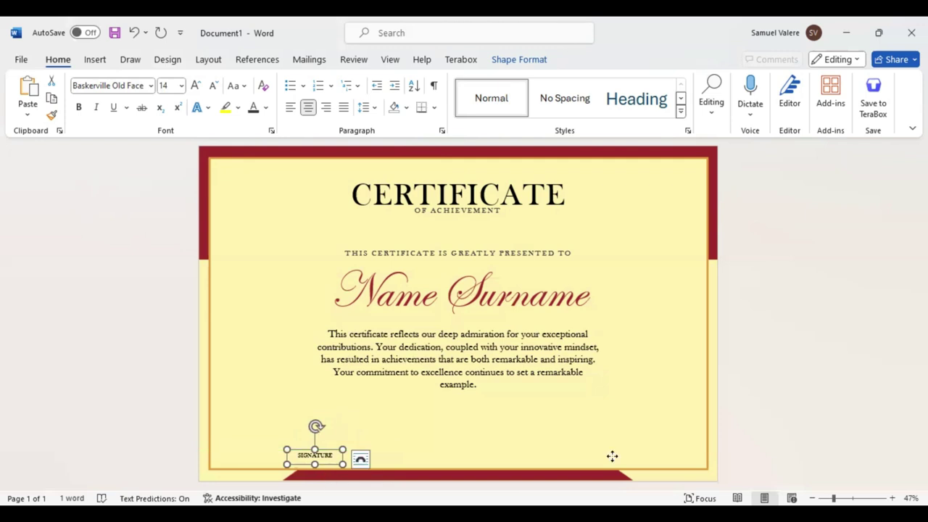
left_click_drag(331, 456, 612, 457)
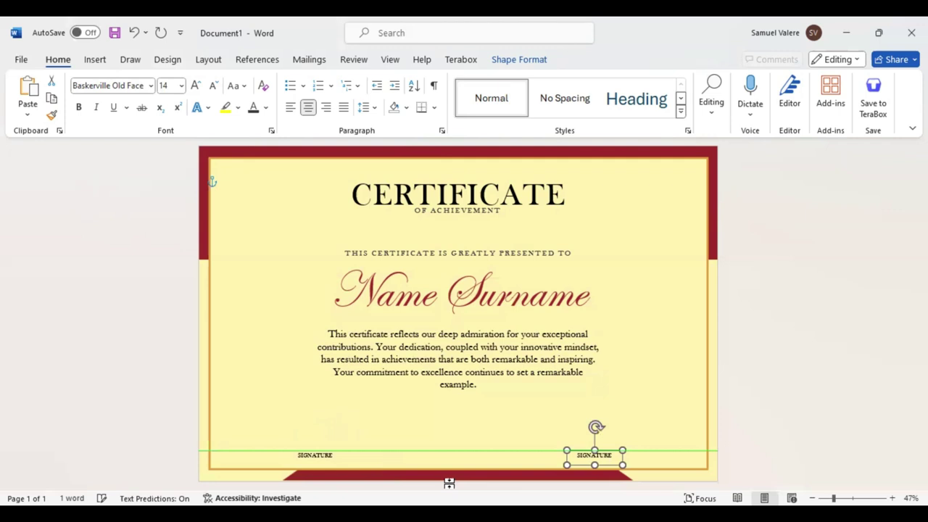
left_click(328, 453, "shift")
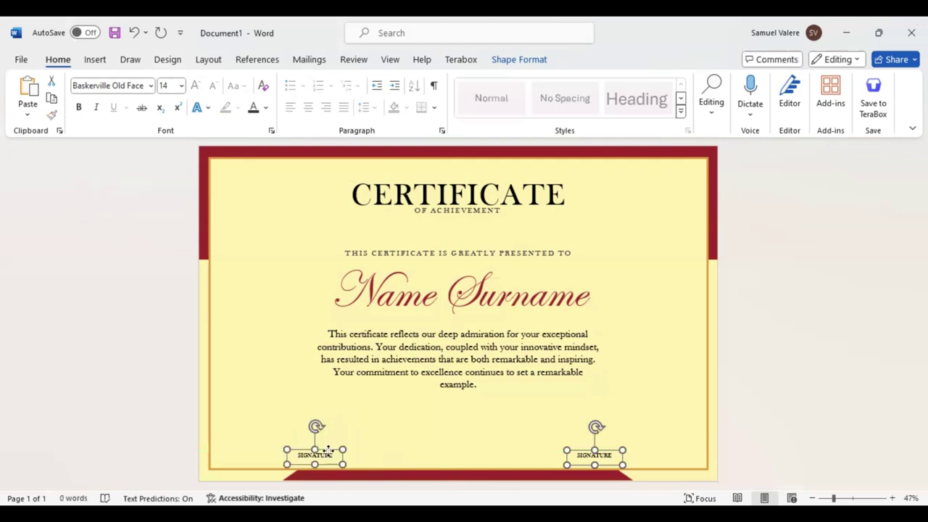
left_click_drag(328, 452, 336, 455)
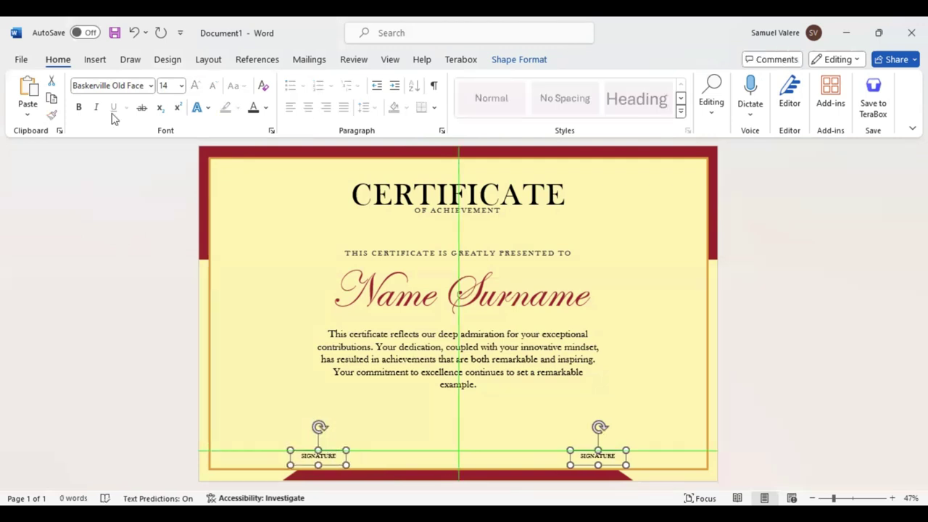
Draw a straight signature line above the SIGNATURE labels and nudge it into centred position.
left_click(92, 59)
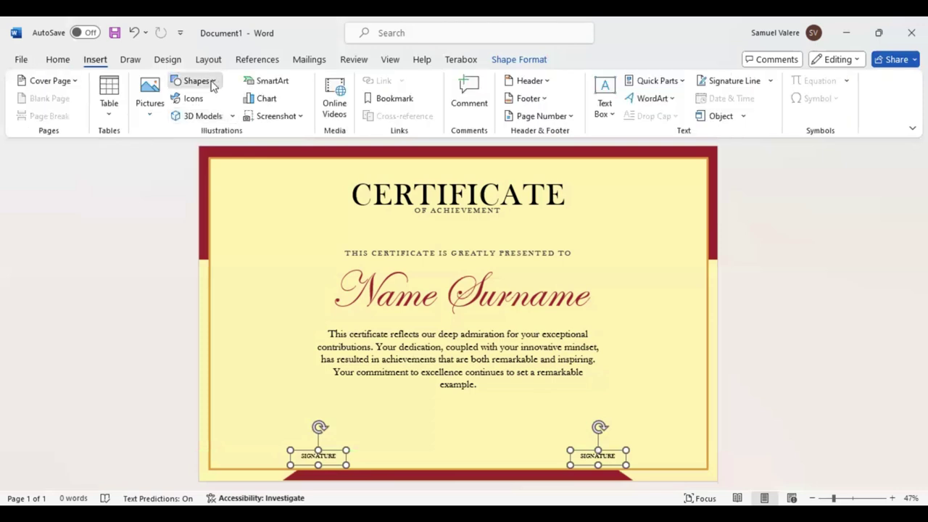
left_click(212, 85)
left_click(183, 110)
left_click_drag(264, 446, 353, 445)
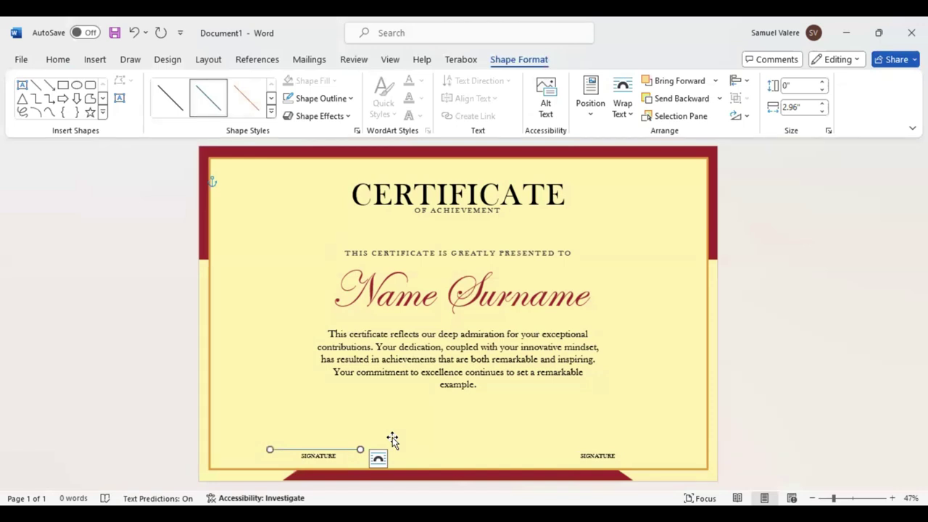
key("Right")
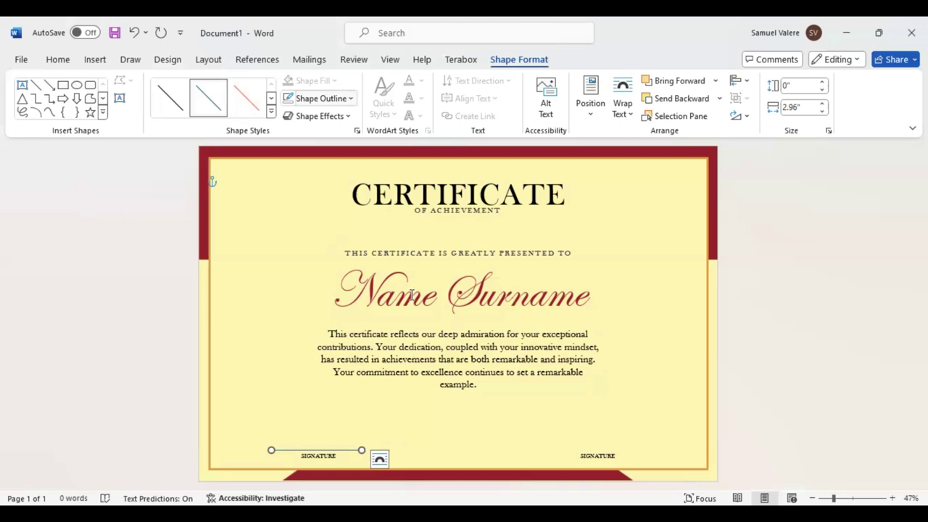
key("Right")
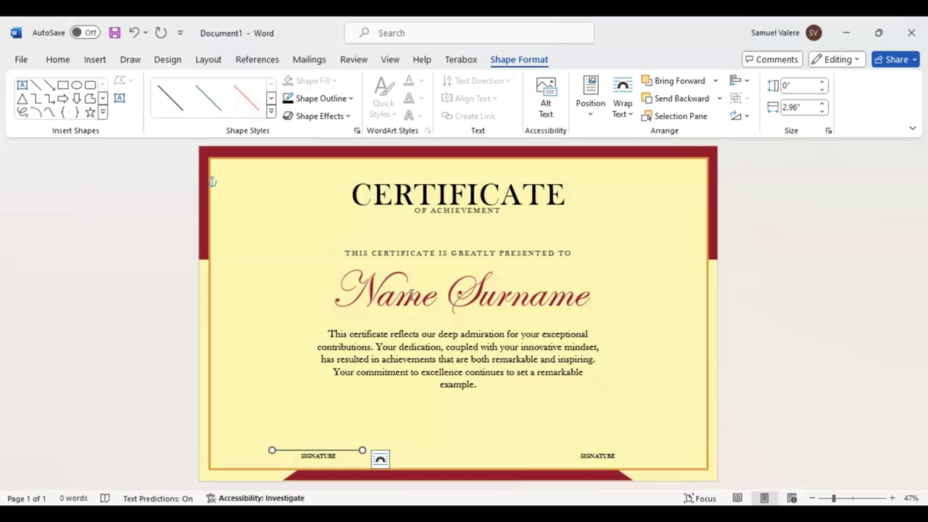
key("Right")
key("Right")
key("Right")
key("Down")
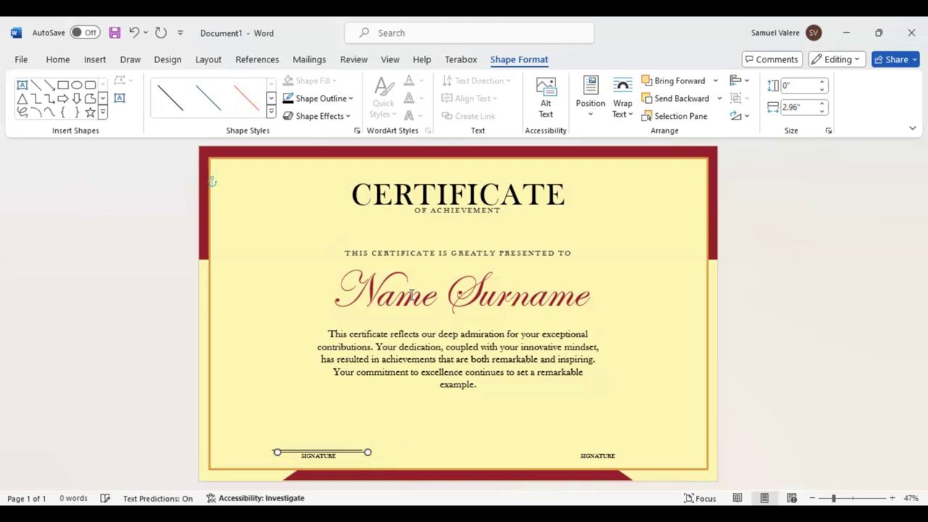
key("Up")
key("Up")
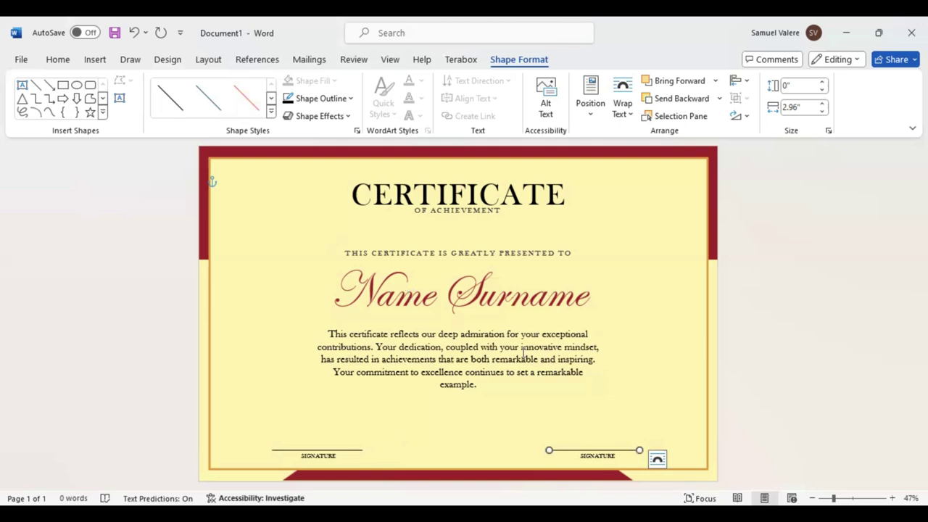
key("Right")
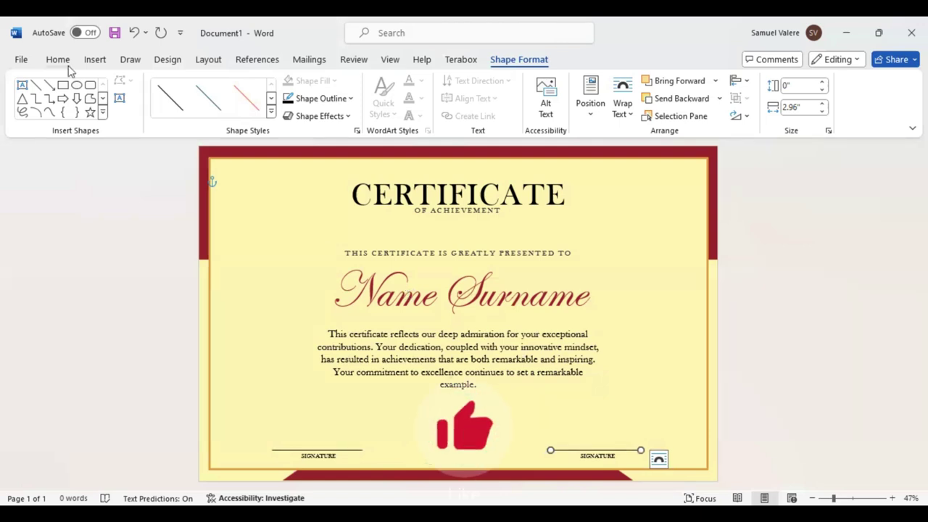
Draw a tall rectangle at the certificate's top right and fill it maroon.
left_click(63, 85)
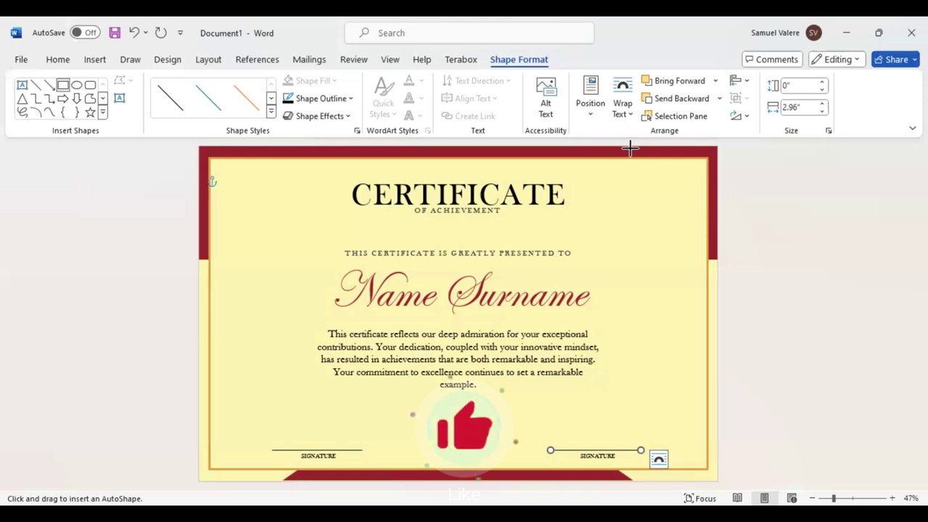
left_click_drag(631, 150, 690, 299)
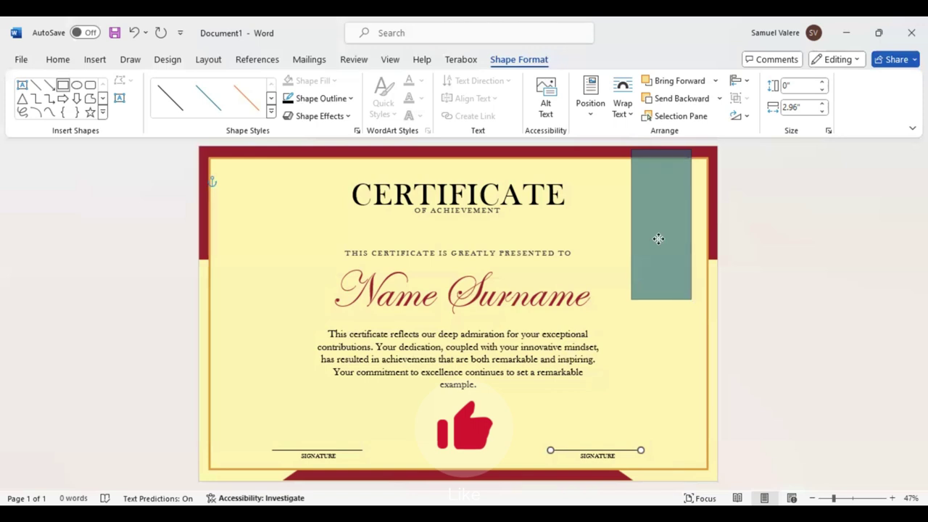
left_click_drag(658, 238, 658, 238)
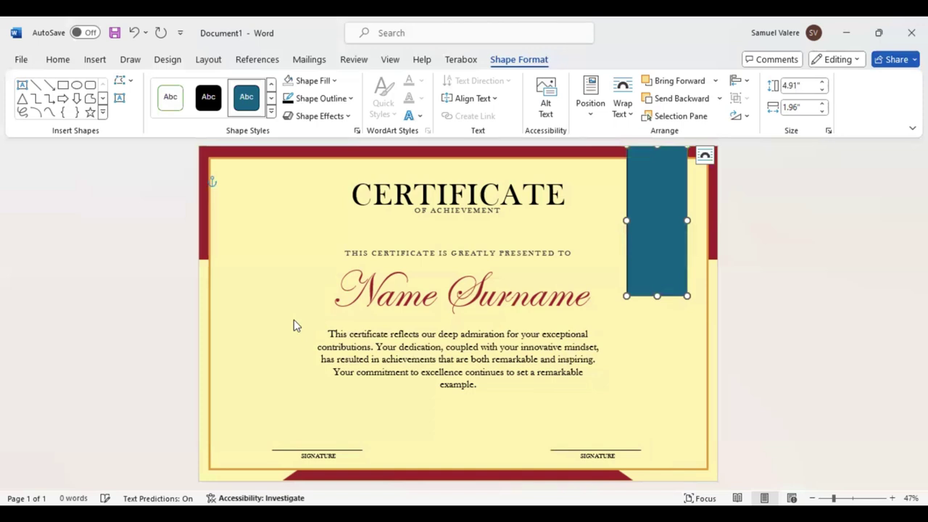
left_click(334, 80)
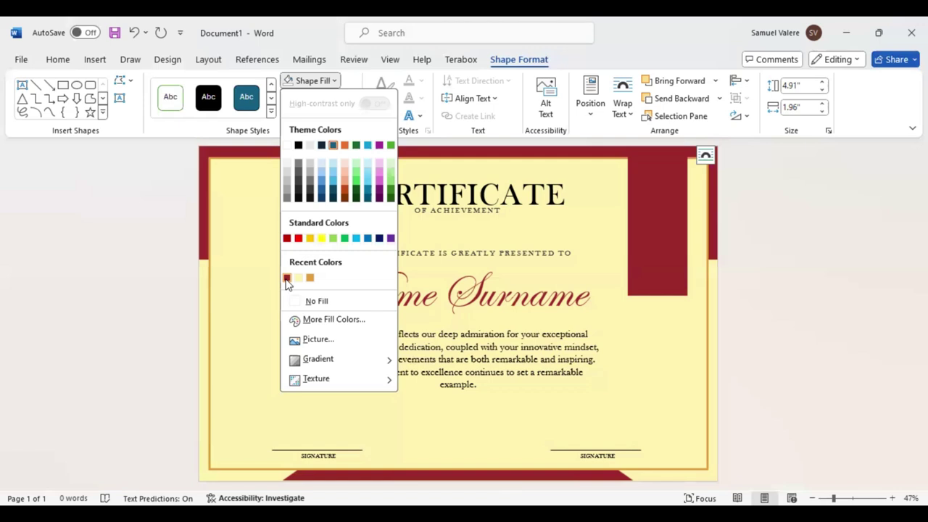
left_click(686, 302)
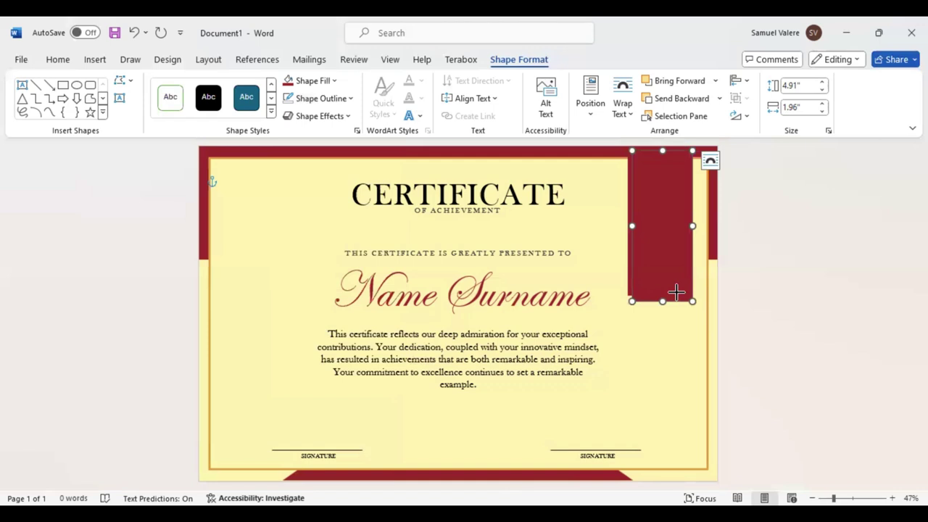
Narrow the maroon ribbon and stretch its top edge up to the page top.
left_click_drag(692, 301, 689, 292)
left_click_drag(689, 221, 679, 220)
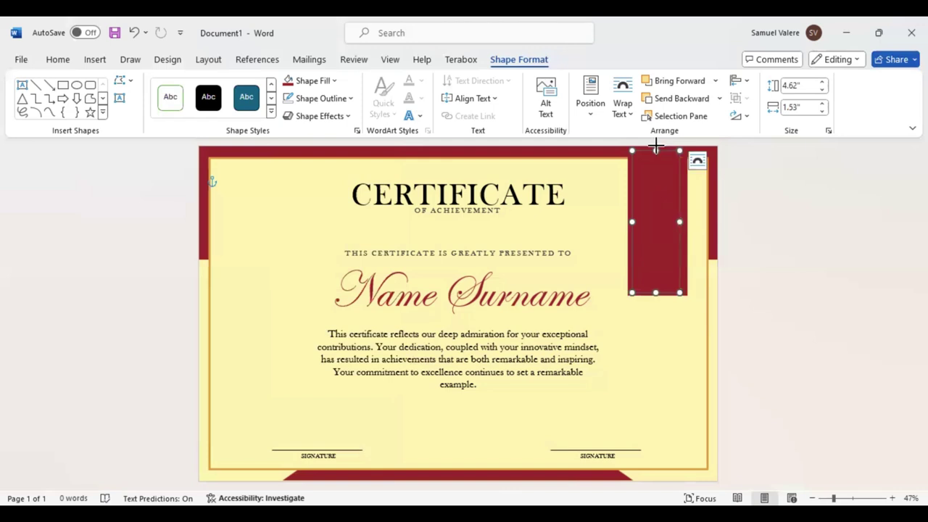
left_click_drag(655, 149, 656, 146)
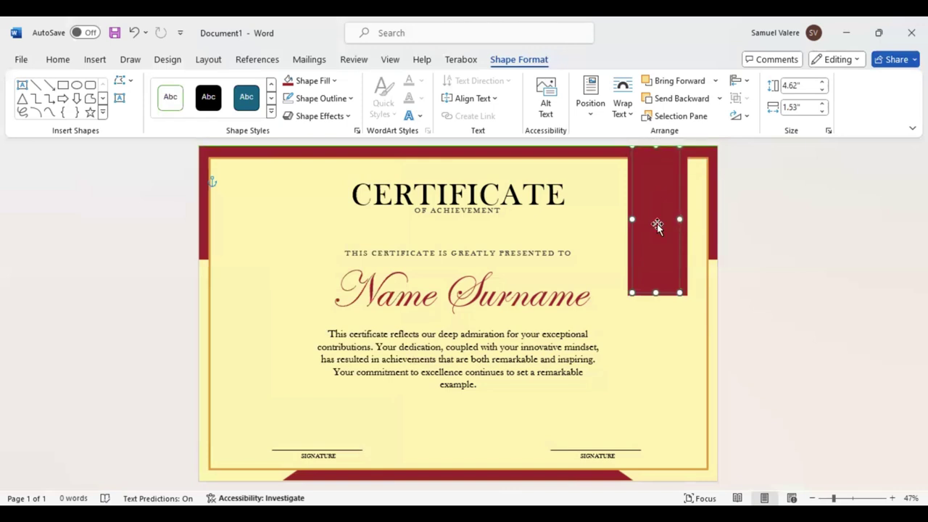
left_click(656, 224)
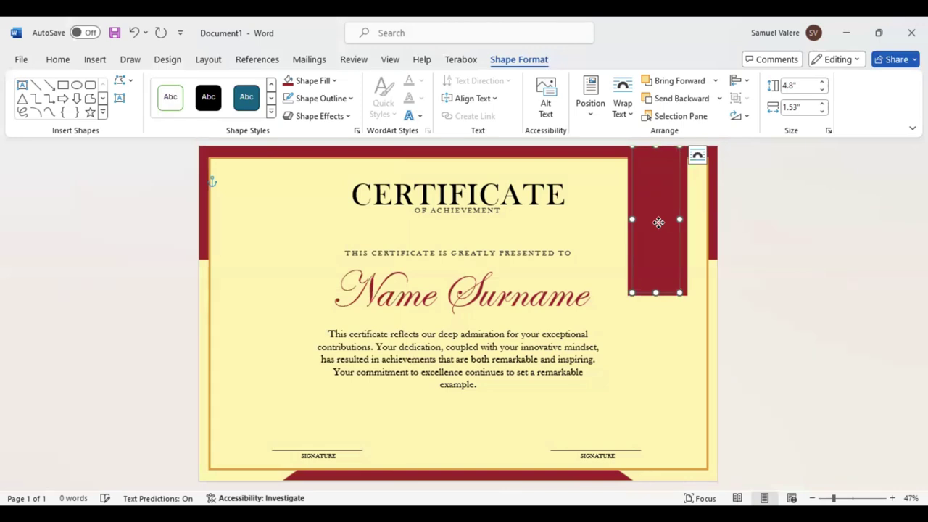
left_click_drag(657, 248, 662, 248)
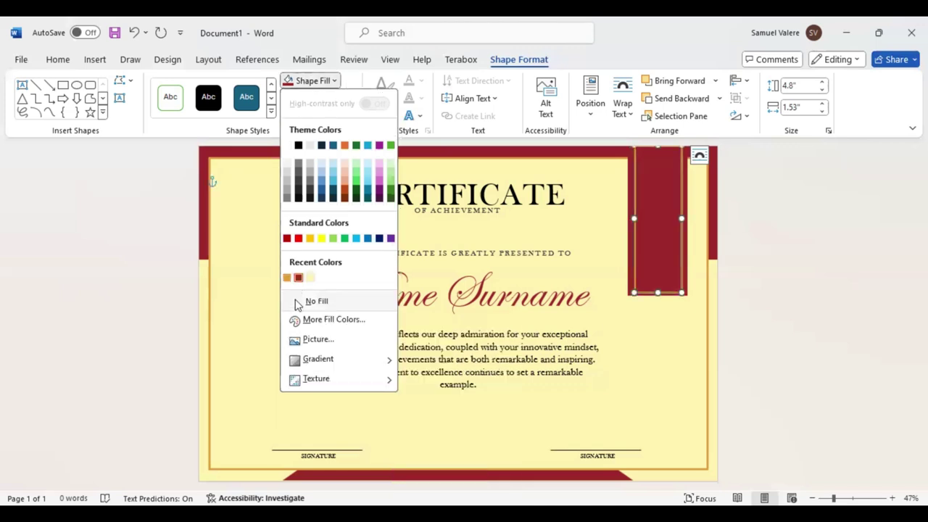
key("Escape")
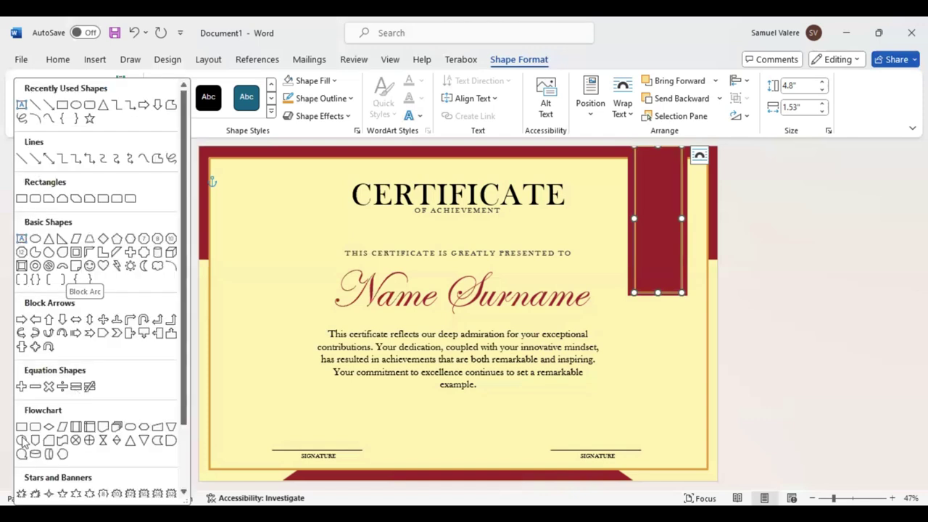
Draw a circle over the ribbon's lower end and adjust its position.
left_click(22, 440)
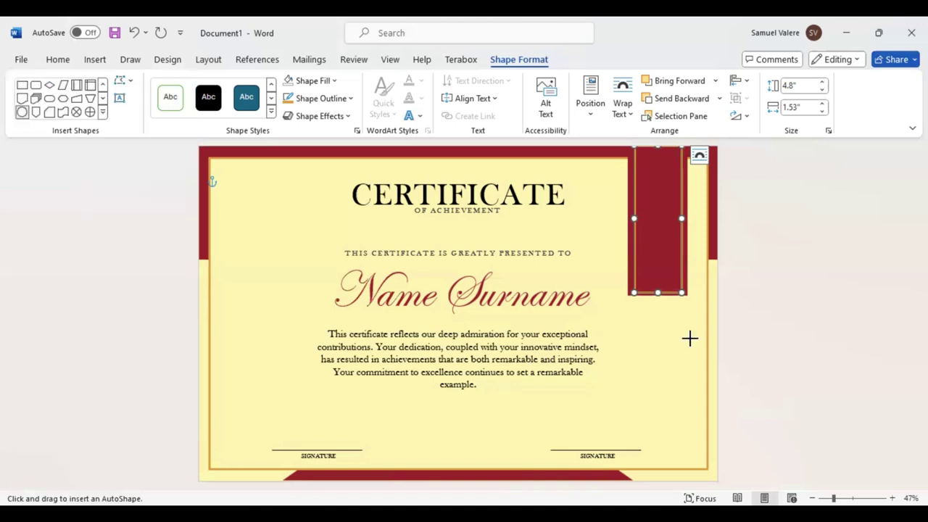
left_click_drag(631, 252, 690, 338)
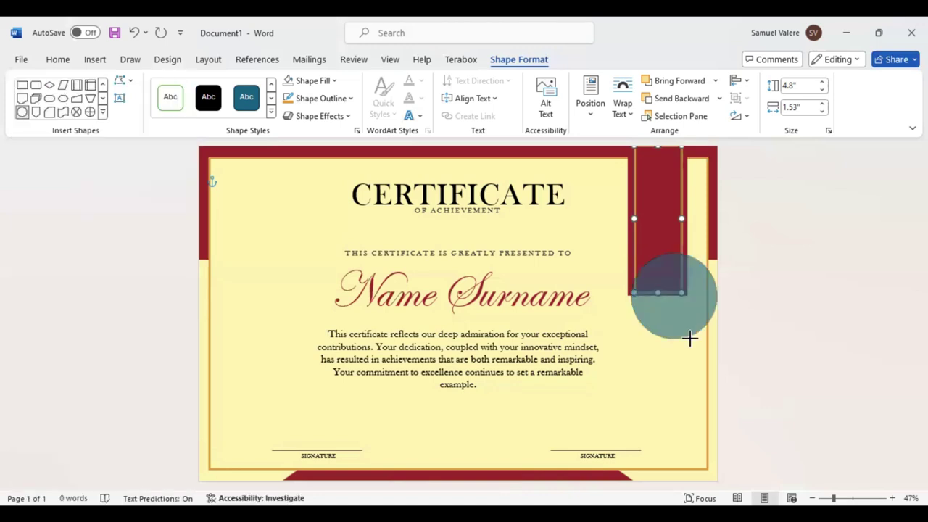
left_click(664, 299)
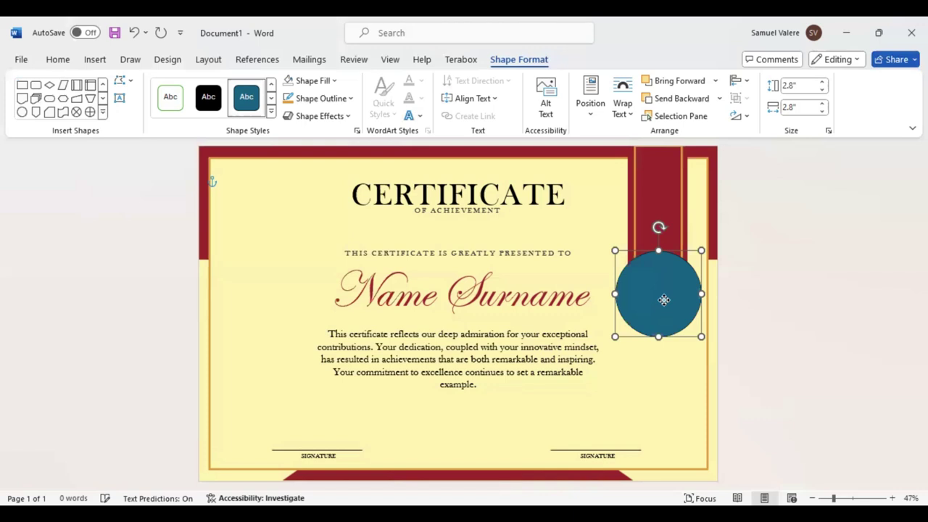
left_click_drag(664, 299, 663, 295)
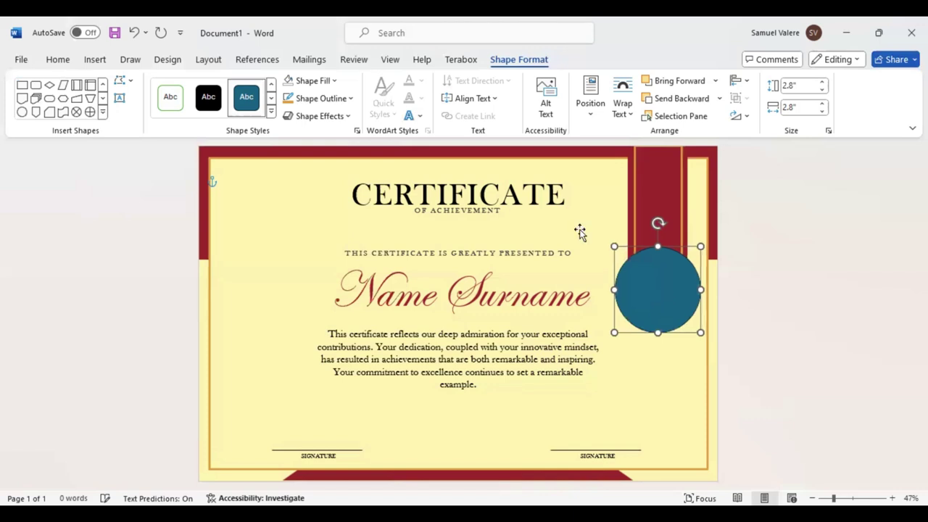
key("Right")
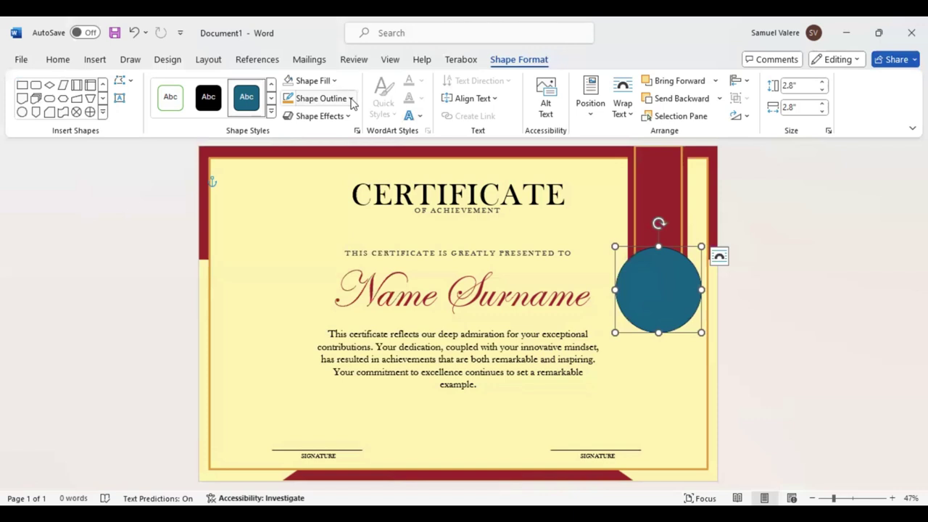
key("ctrl+z")
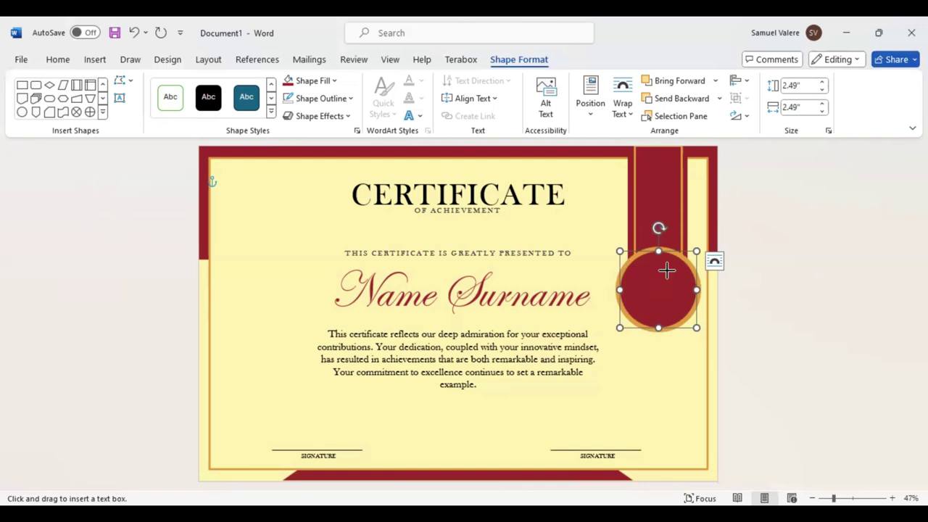
Draw a small text box inside the seal using Edwardian Script ITC font.
left_click_drag(635, 273, 686, 285)
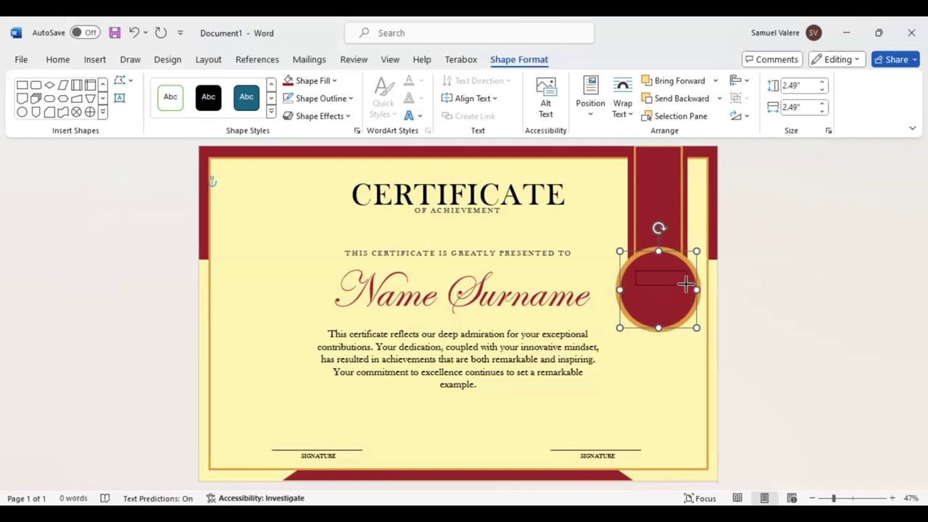
left_click(652, 278)
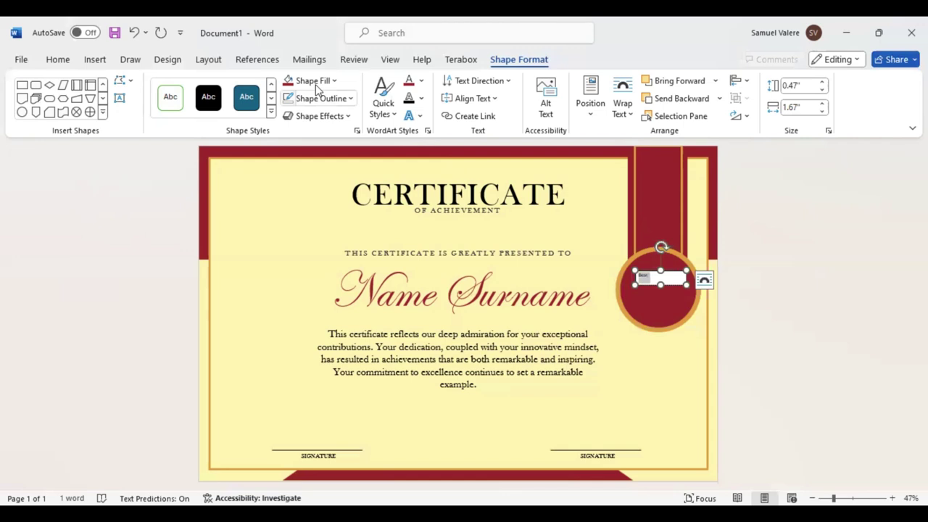
key("ctrl+shift+f")
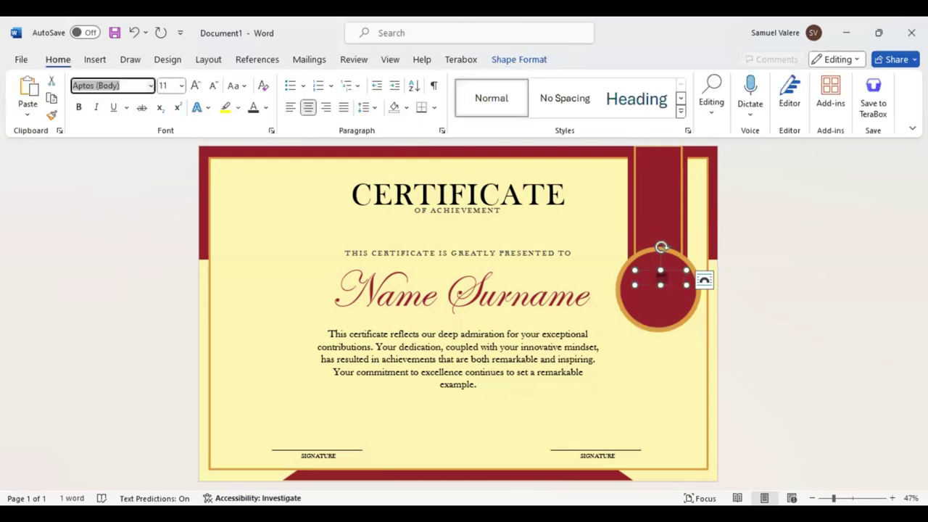
type("Edwardian Script ITC")
key("Return")
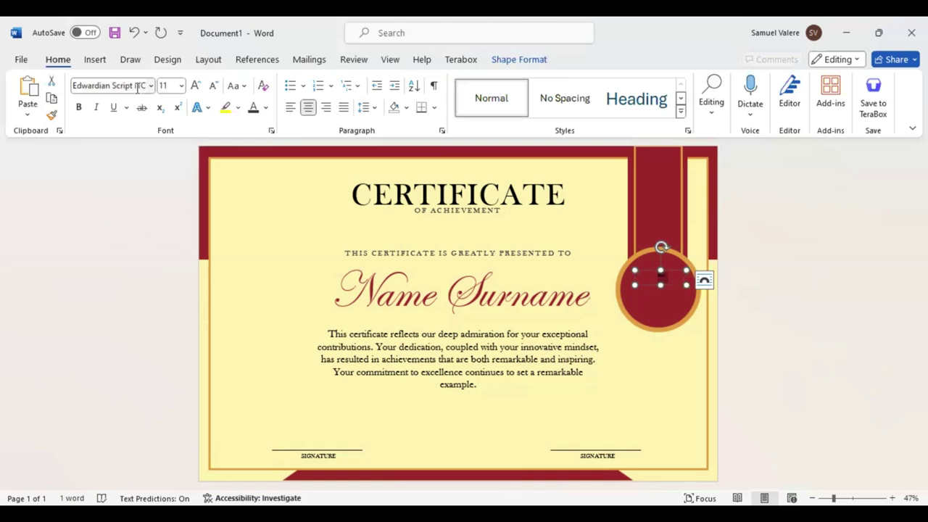
left_click(196, 85)
left_click(195, 85)
left_click(196, 86)
left_click(196, 86)
left_click(195, 86)
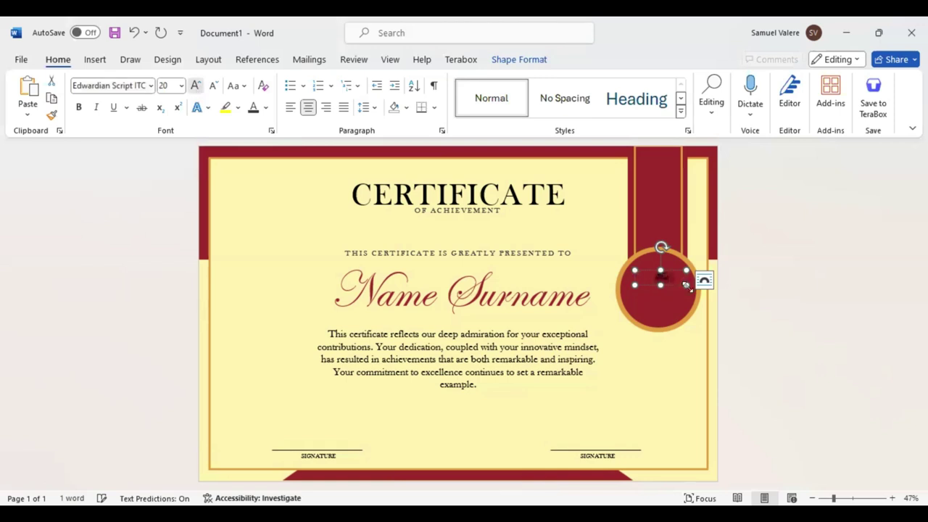
Enlarge the Best text to 72 pt and nudge it toward the seal's top.
left_click_drag(686, 285, 701, 302)
key("ctrl+shift+period")
key("ctrl+shift+period")
key("ctrl+shift+period")
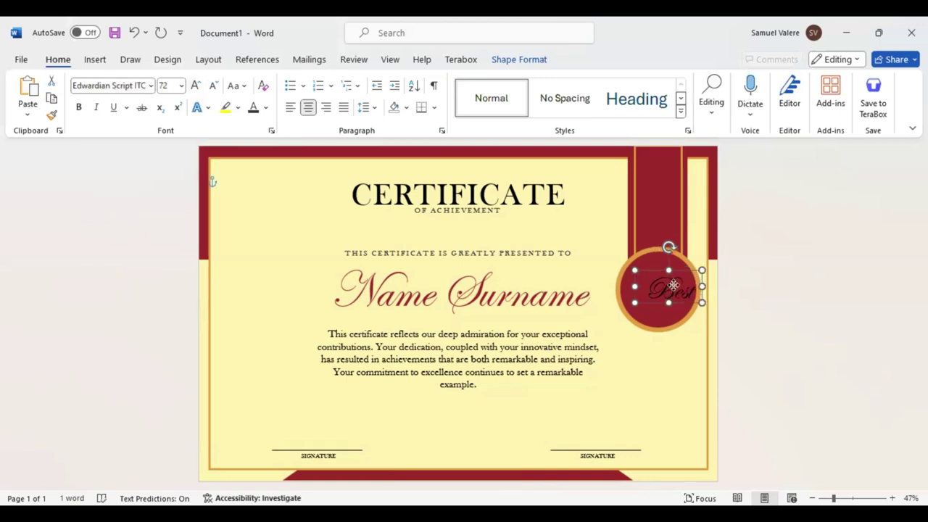
key("Up")
key("Up")
key("Up")
key("Up")
key("Left")
key("Left")
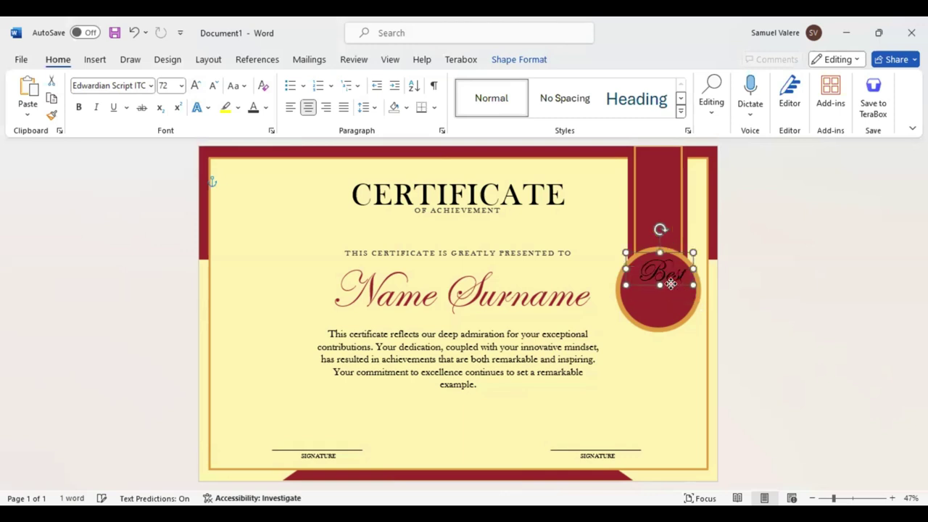
key("Left")
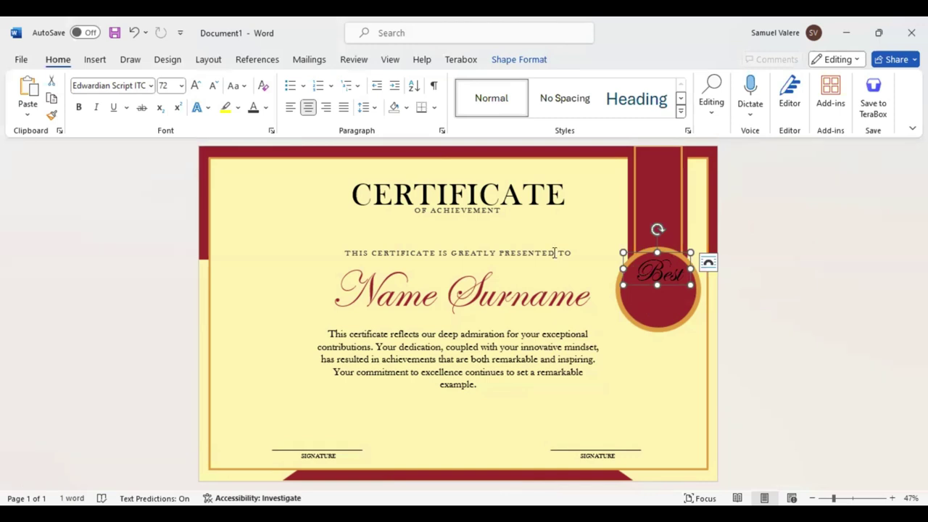
Copy the Best text box as AWARD at 36 pt and centre it beneath Best.
key("ctrl+z")
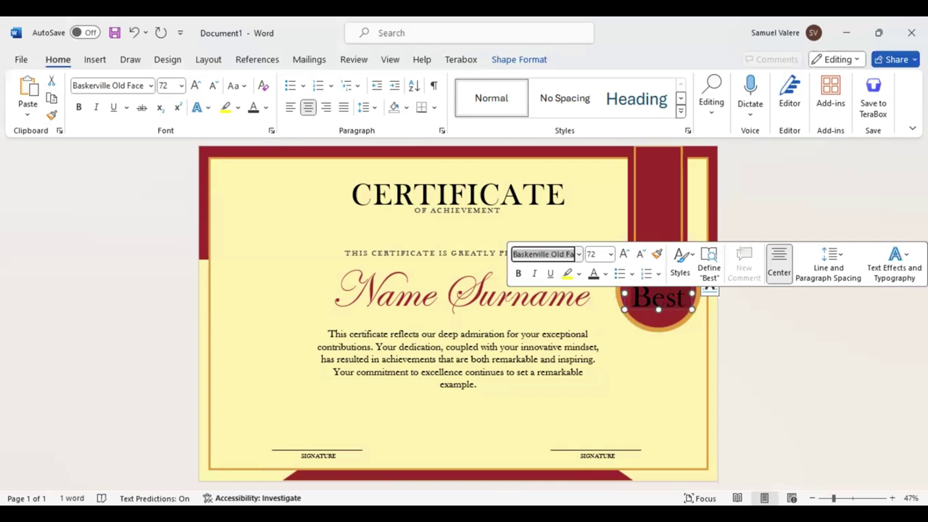
type("A")
key("Delete")
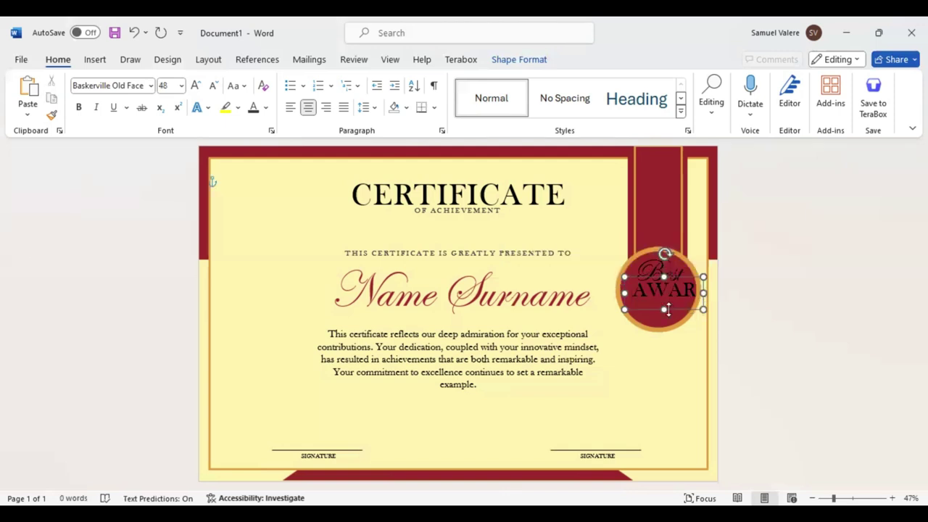
type("D")
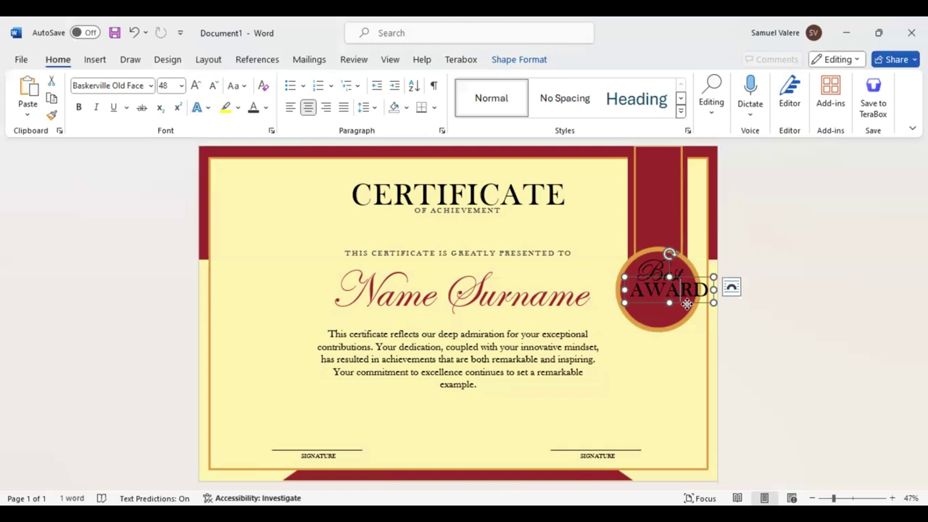
key("ctrl+shift+comma")
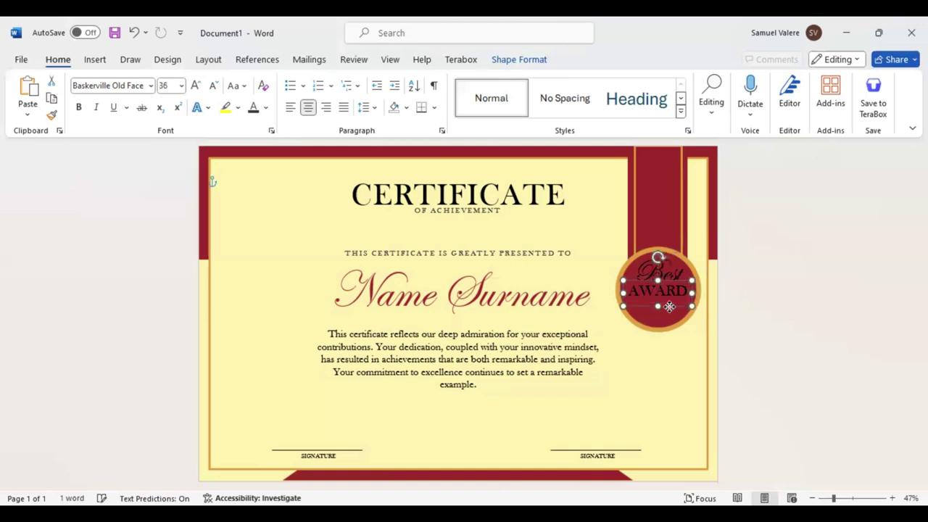
left_click_drag(669, 306, 671, 312)
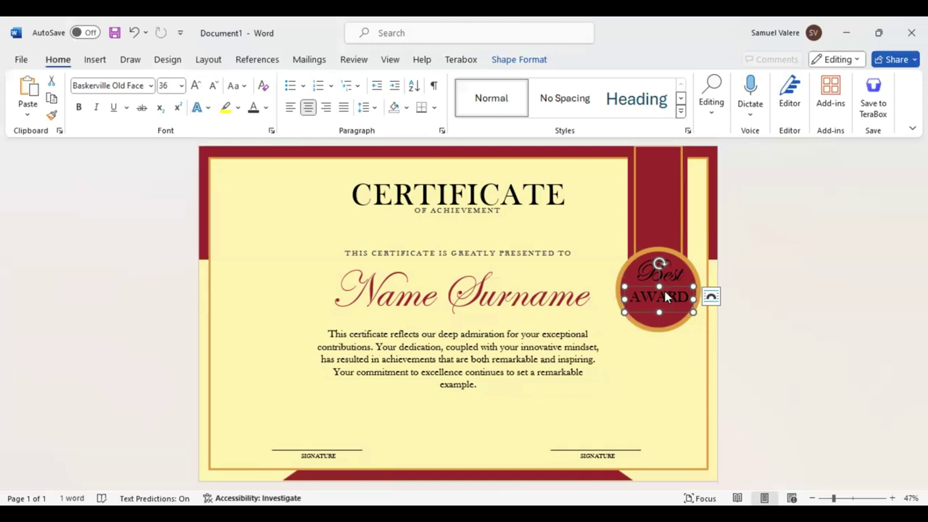
right_click(659, 312)
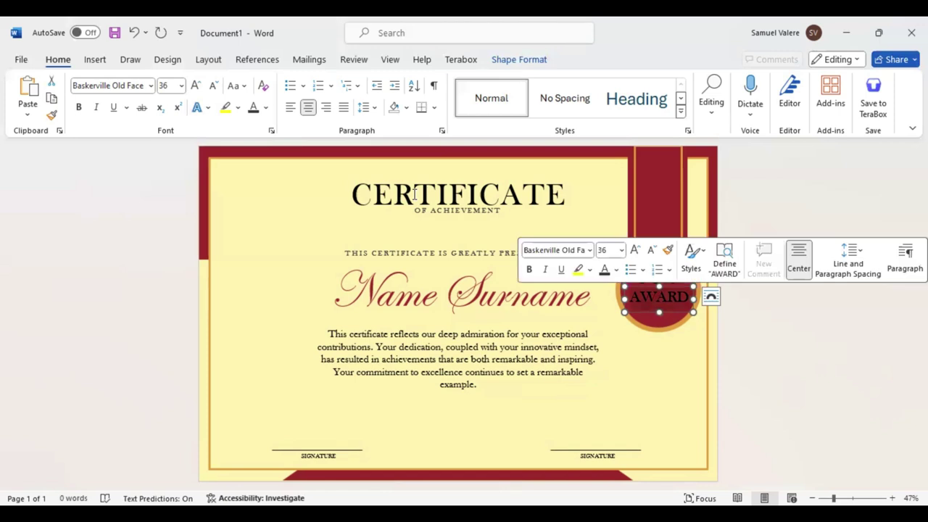